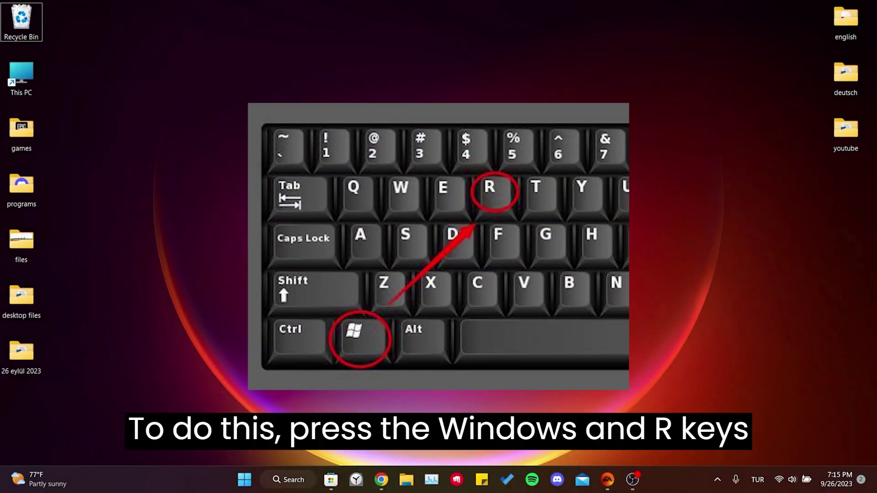
- Enter %localappdata% in the Run dialog's Open field using the autocomplete suggestion
key(super+r)
click(104, 404)
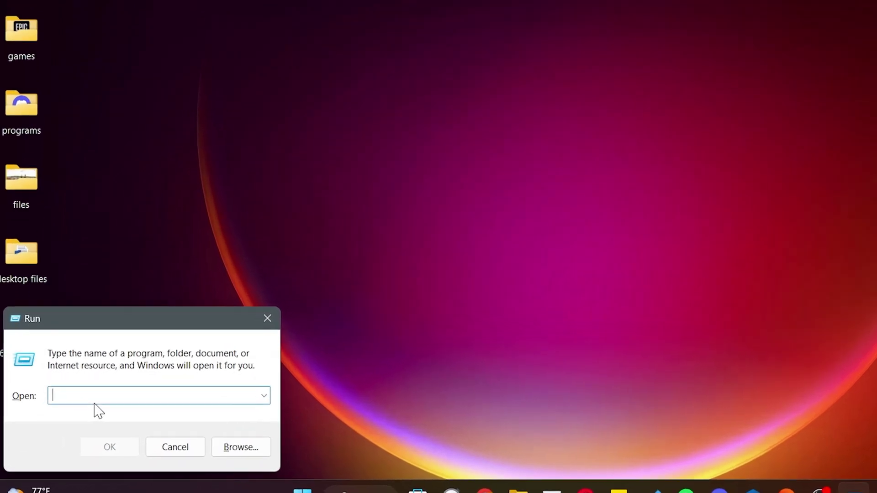
text(%l)
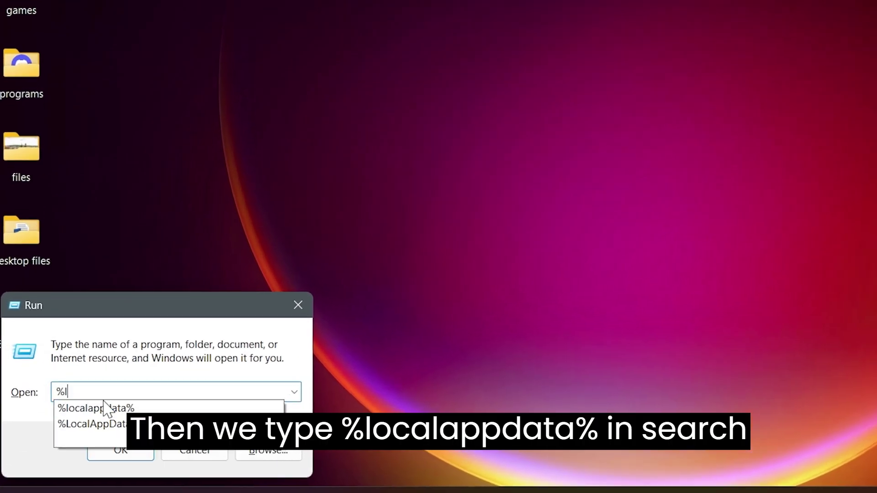
text(ocalappdata%)
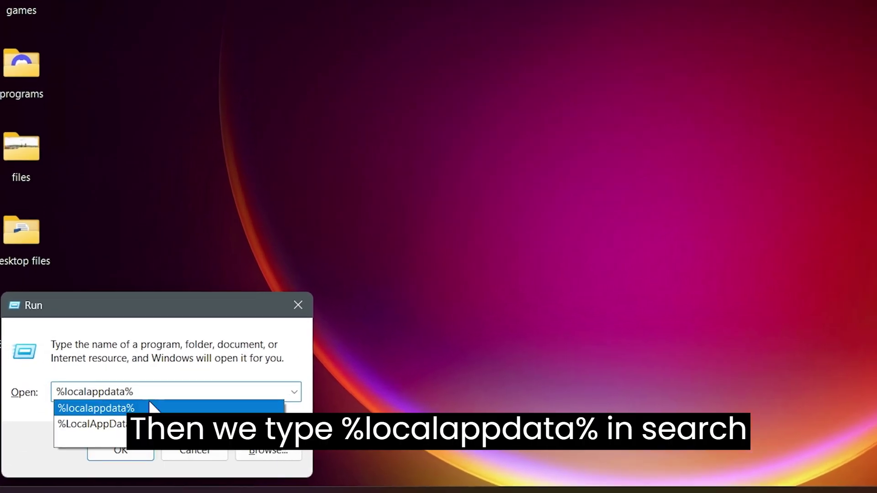
click(151, 407)
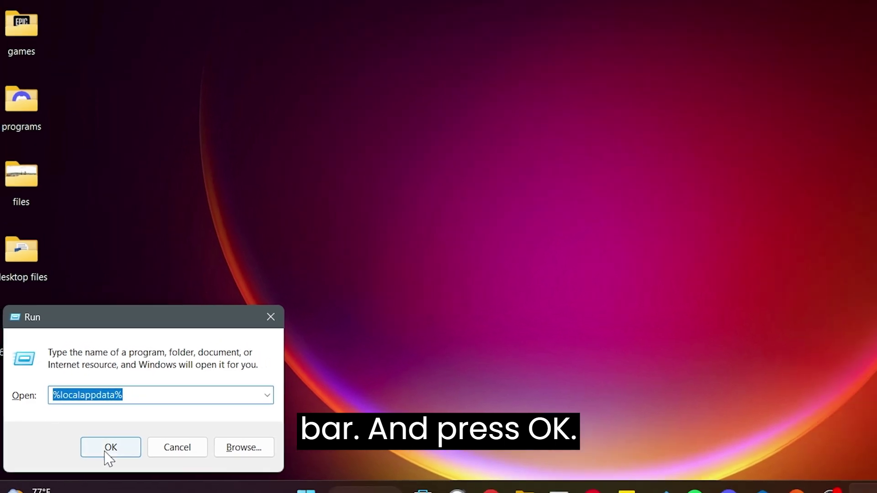
- Open the local app data folder maximized and go into its Packages folder
click(114, 452)
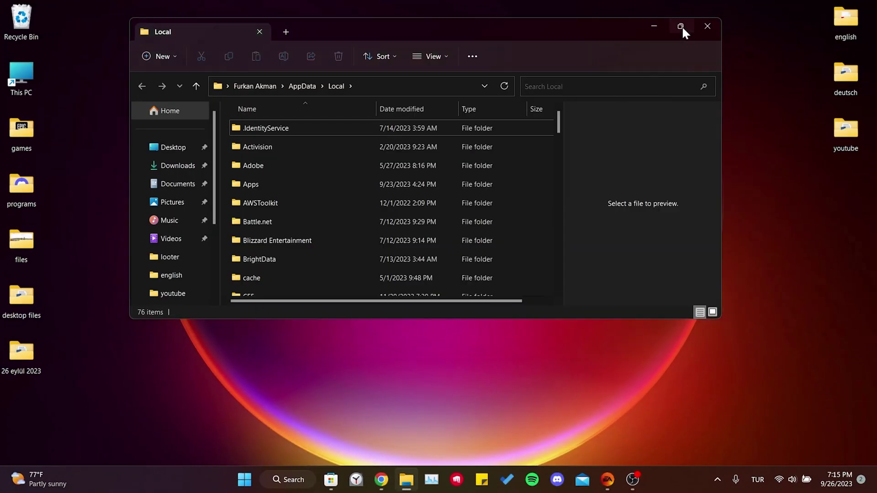
click(681, 26)
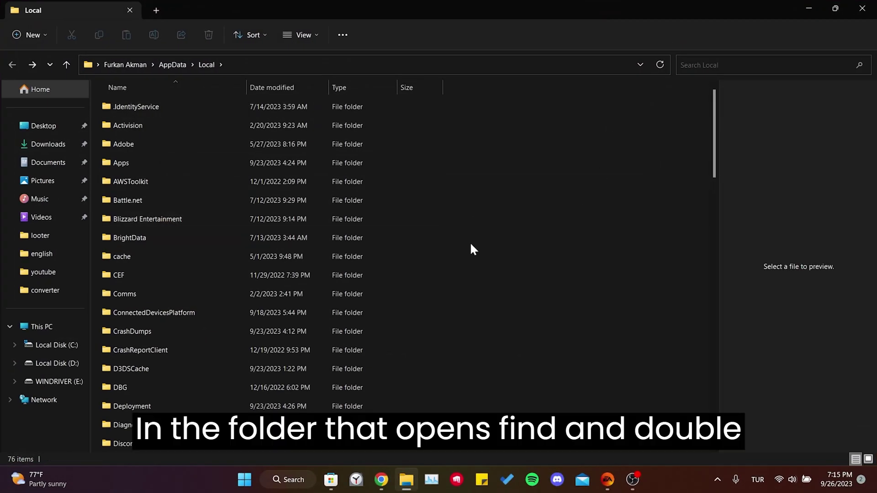
key(p)
click(127, 124)
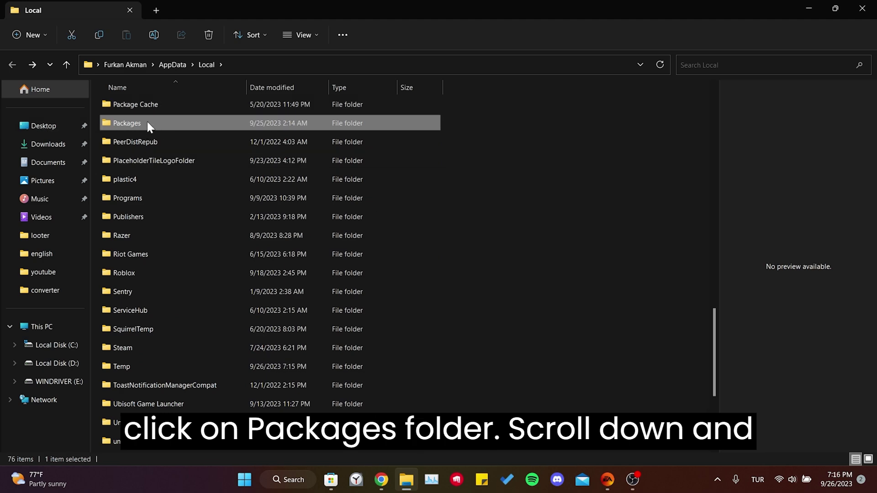
double_click(147, 122)
- Scroll to the Microsoft.Xbox package folders and point out each of the six
scroll(494, 223, down, 2)
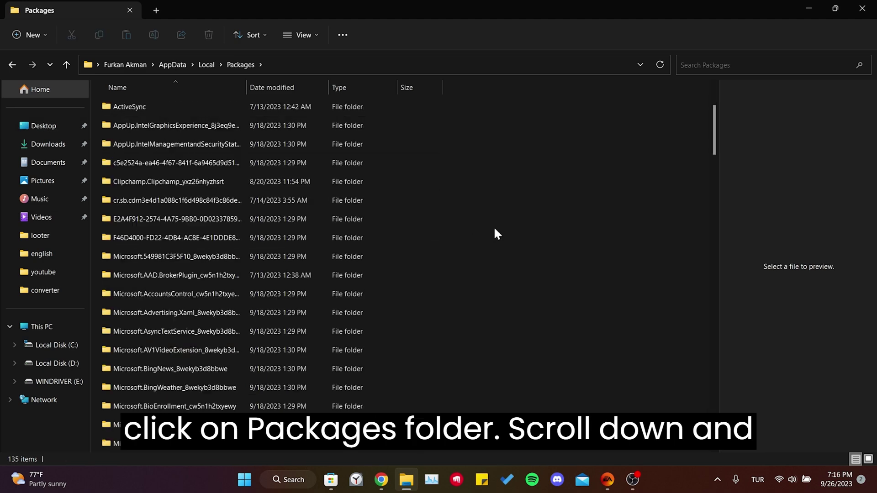
scroll(495, 229, down, 6)
scroll(491, 226, down, 20)
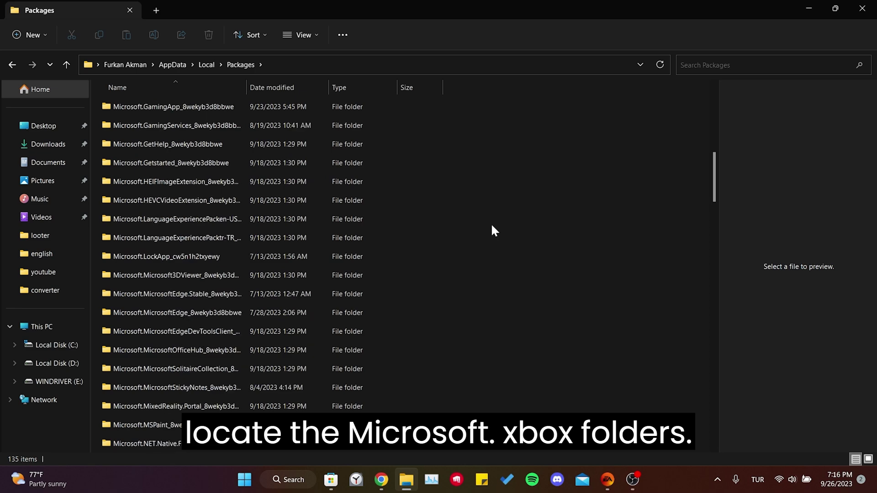
click(137, 256)
click(135, 294)
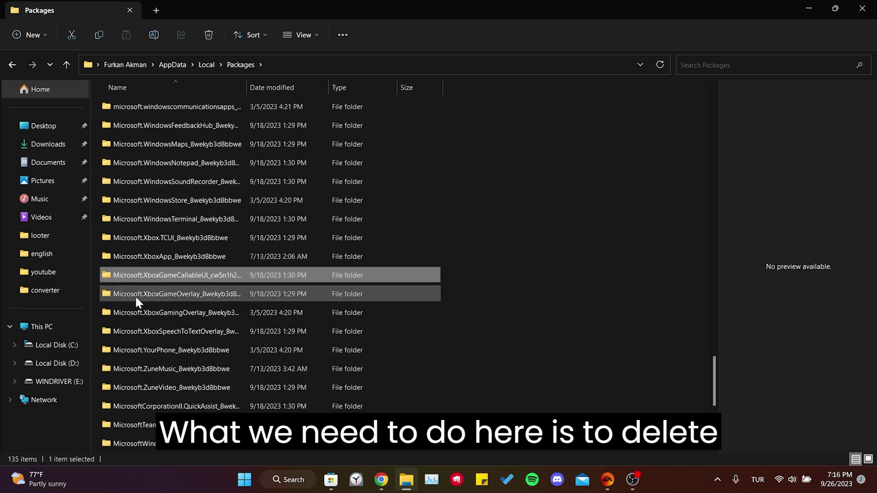
click(144, 238)
click(153, 257)
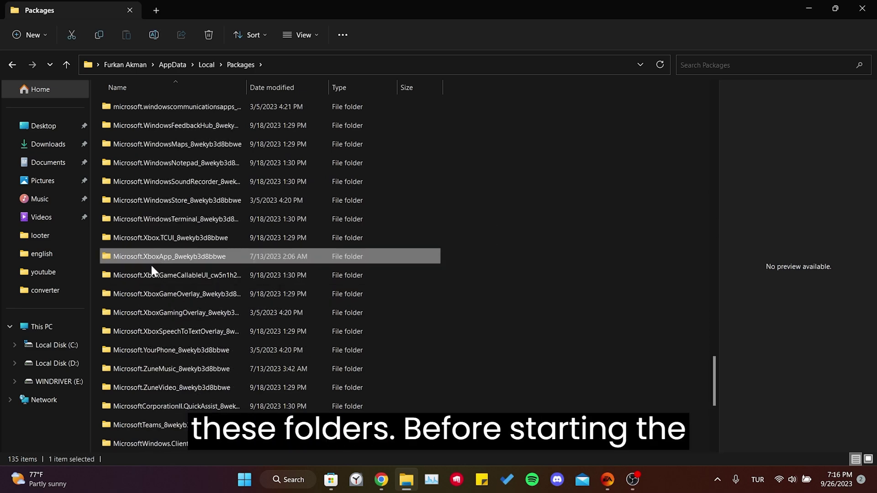
click(150, 275)
click(156, 313)
click(169, 331)
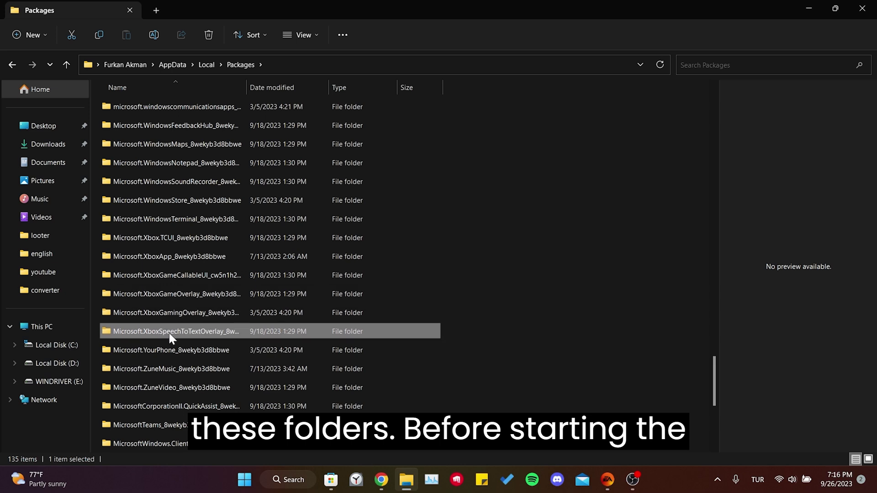
click(473, 342)
click(718, 479)
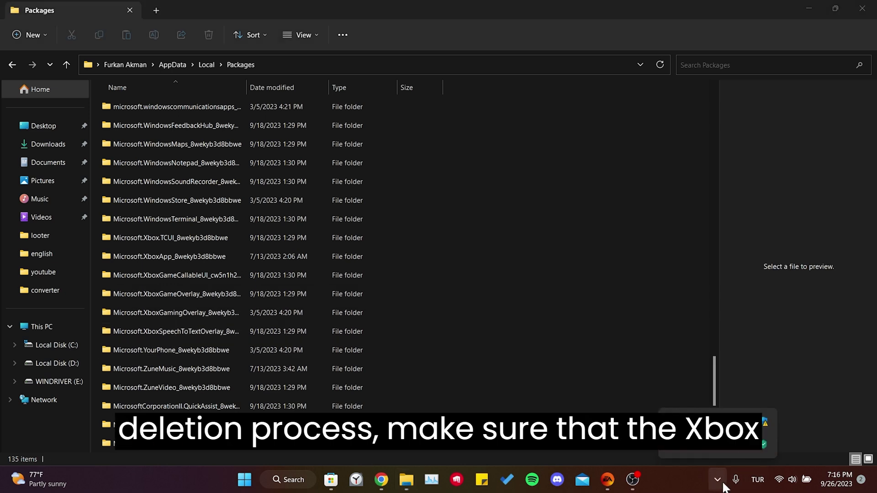
click(718, 481)
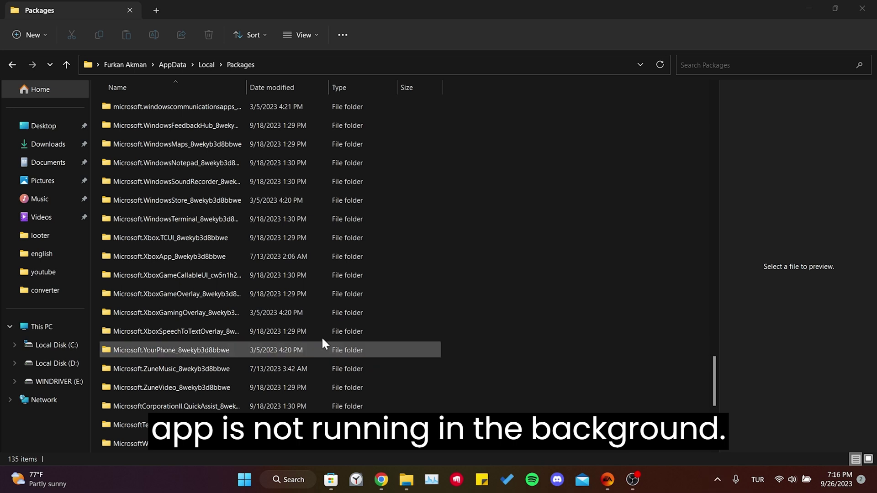
- Select the six Microsoft.Xbox package folders and delete them
click(194, 325)
ctrl+click(190, 310)
ctrl+click(191, 293)
ctrl+click(193, 275)
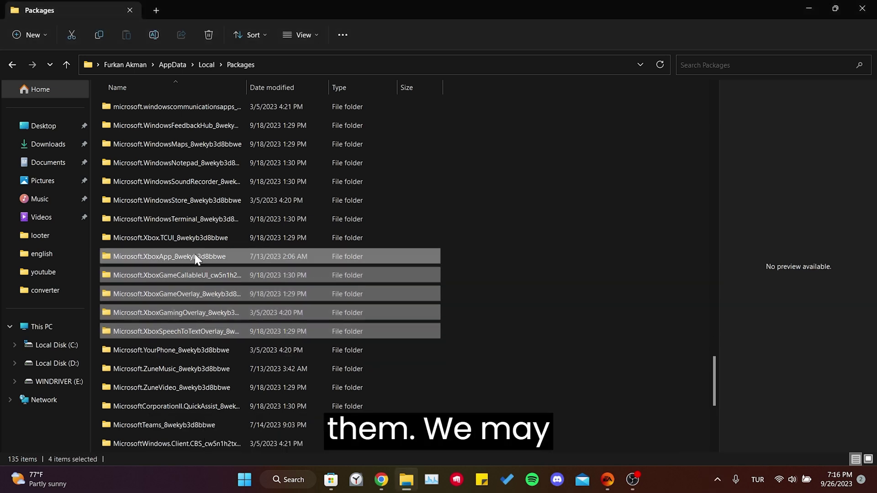
ctrl+click(195, 256)
ctrl+click(198, 238)
key(Delete)
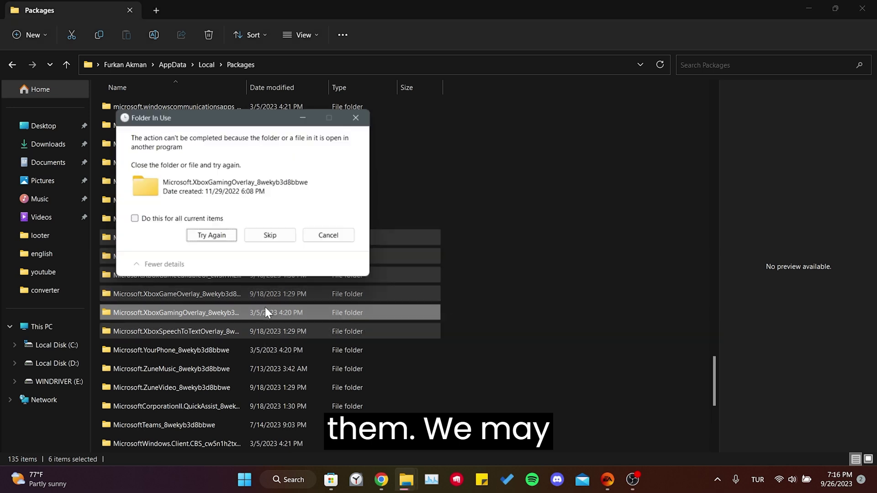
- Apply to all current items and retry deleting the in-use XboxGamingOverlay folder
click(165, 219)
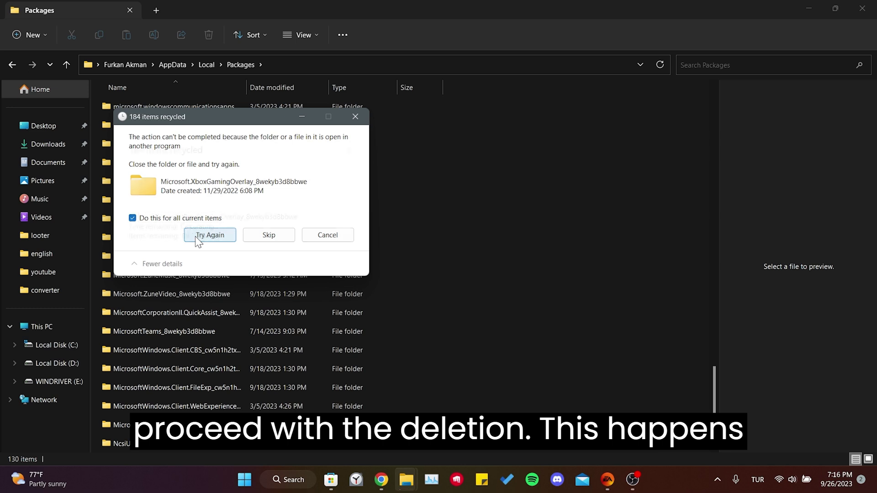
click(196, 236)
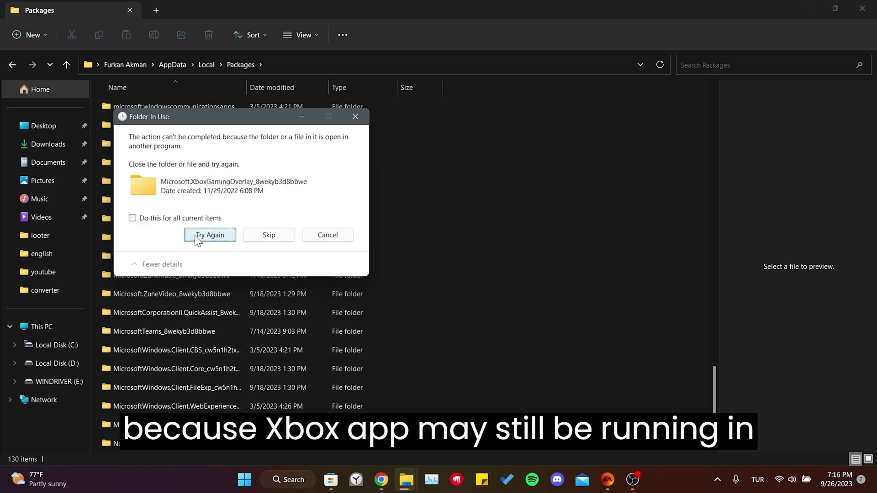
click(718, 480)
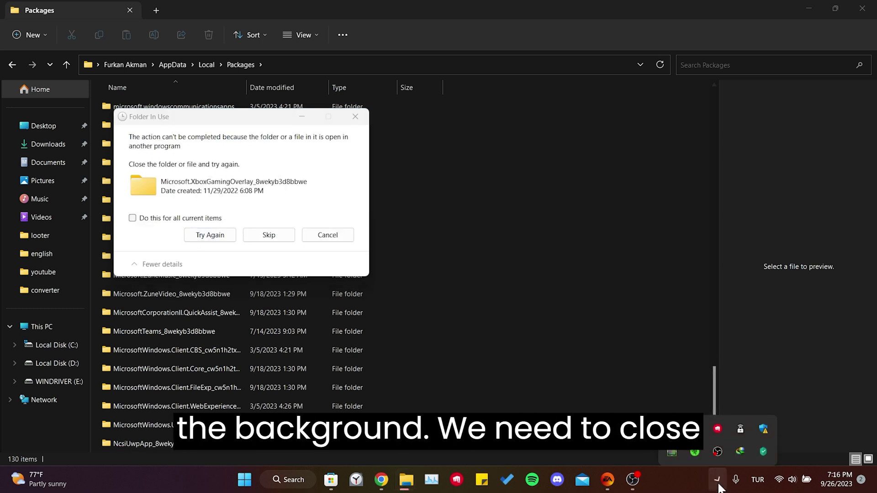
click(717, 480)
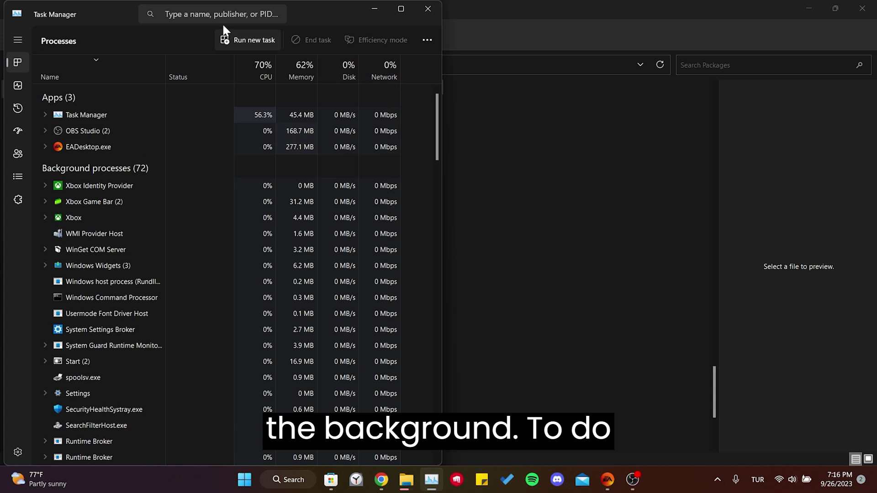
- Filter processes by 'xbox' and end Xbox Identity Provider, Xbox Game Bar and Xbox
click(230, 16)
text(xbox)
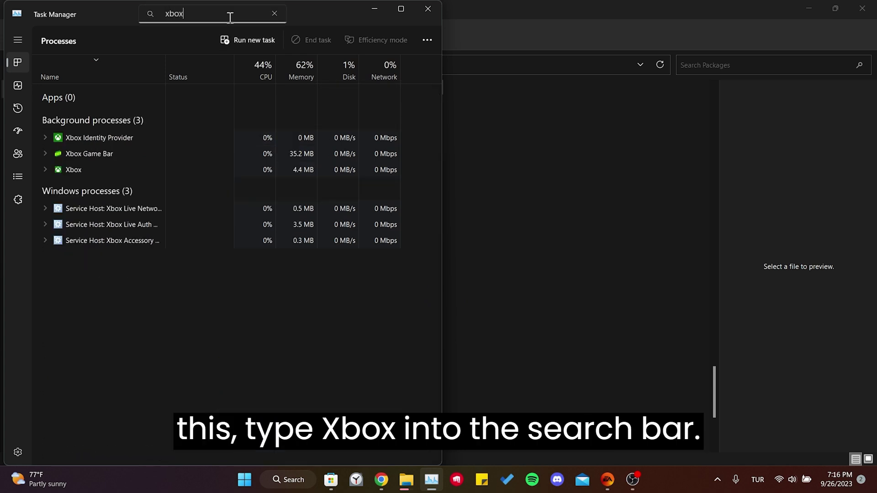
right_click(89, 133)
click(124, 164)
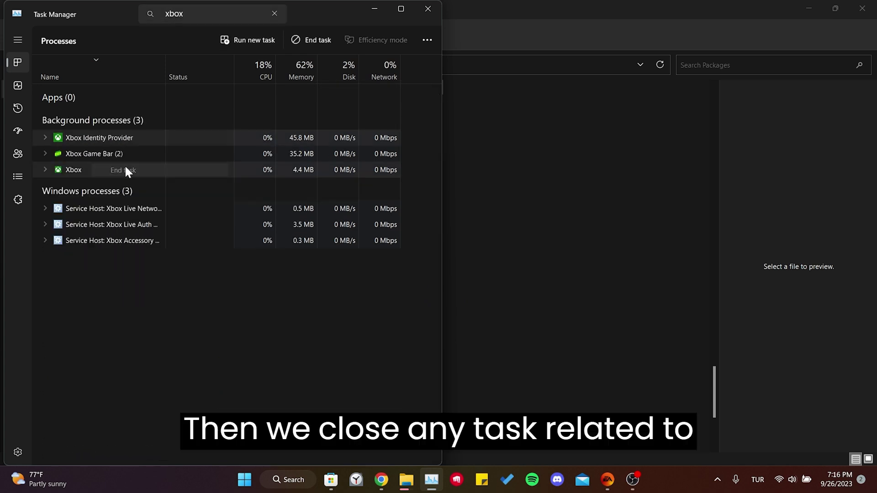
right_click(101, 149)
click(111, 138)
right_click(112, 138)
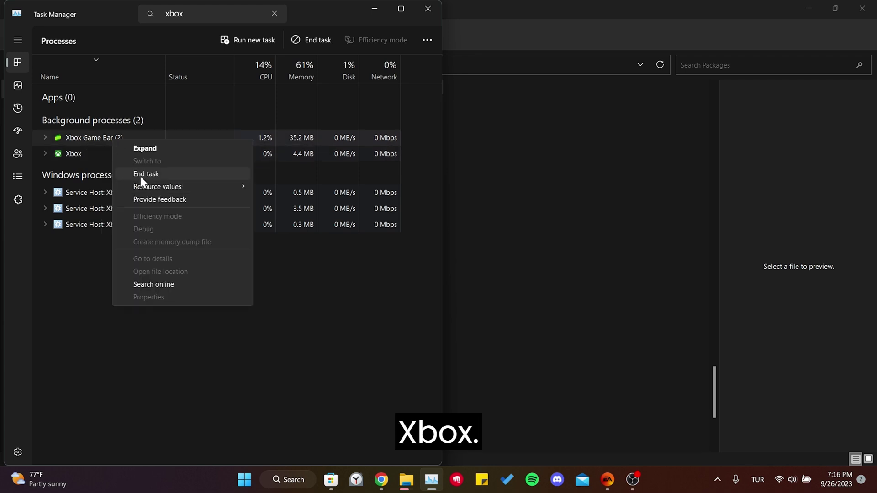
click(139, 174)
right_click(89, 137)
click(109, 167)
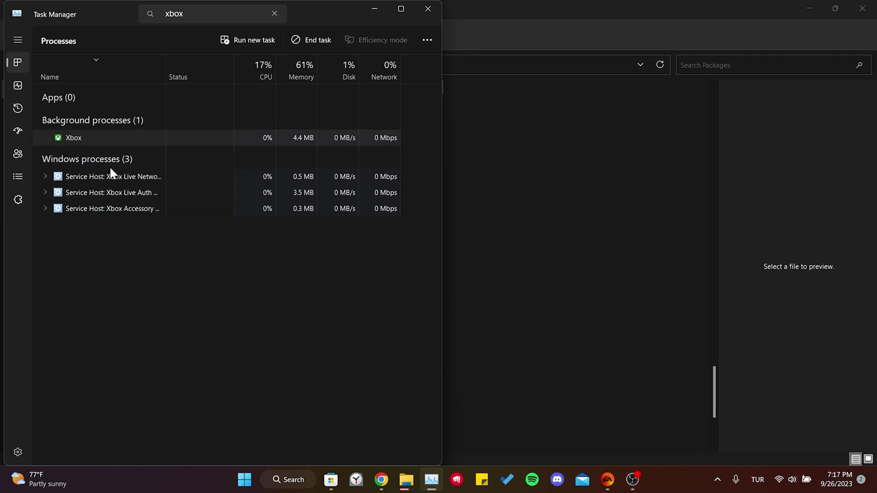
- Go to the Xbox Live service host's details and end svchost.exe PID 15988
right_click(115, 160)
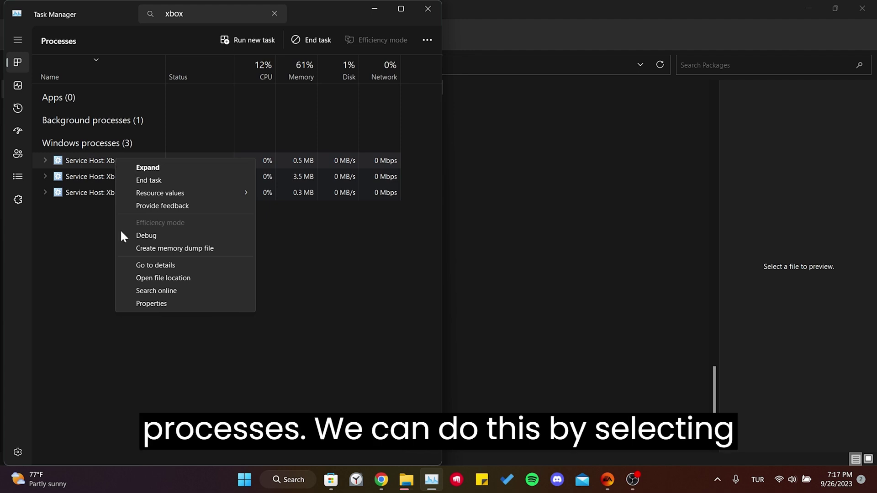
click(137, 265)
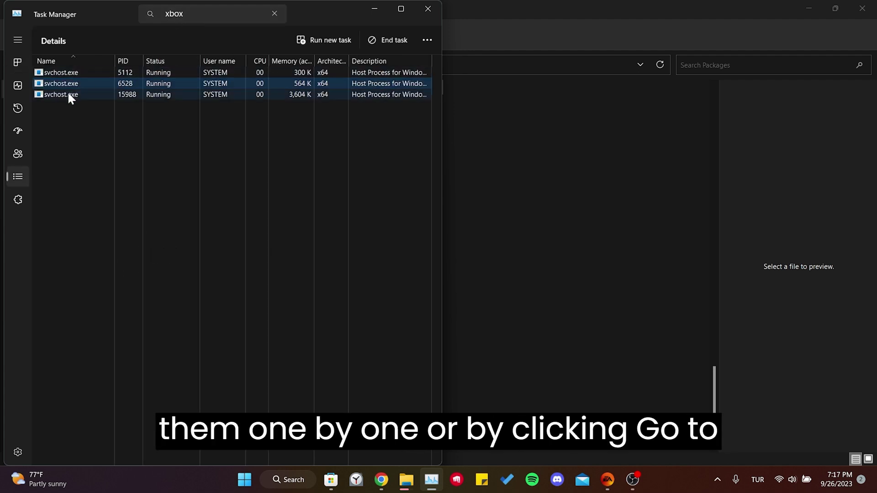
right_click(82, 90)
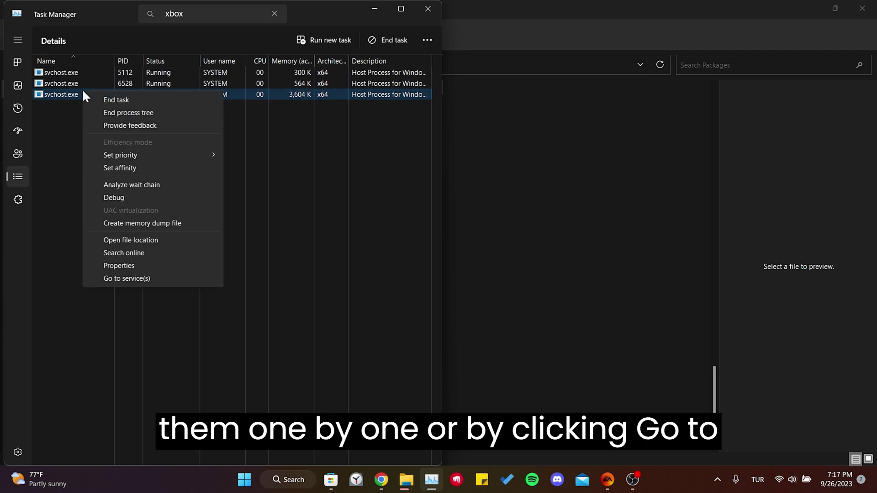
click(109, 100)
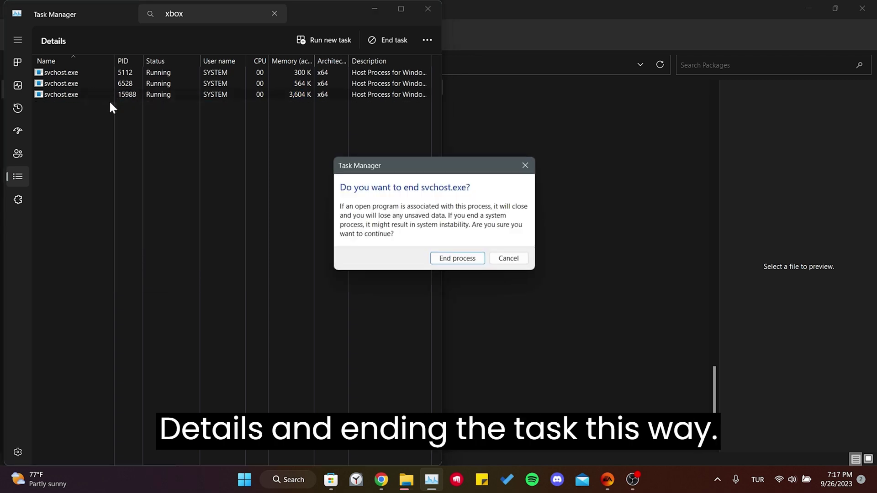
click(455, 257)
- End the remaining svchost.exe processes, PIDs 6528 and 5112
click(79, 84)
right_click(79, 83)
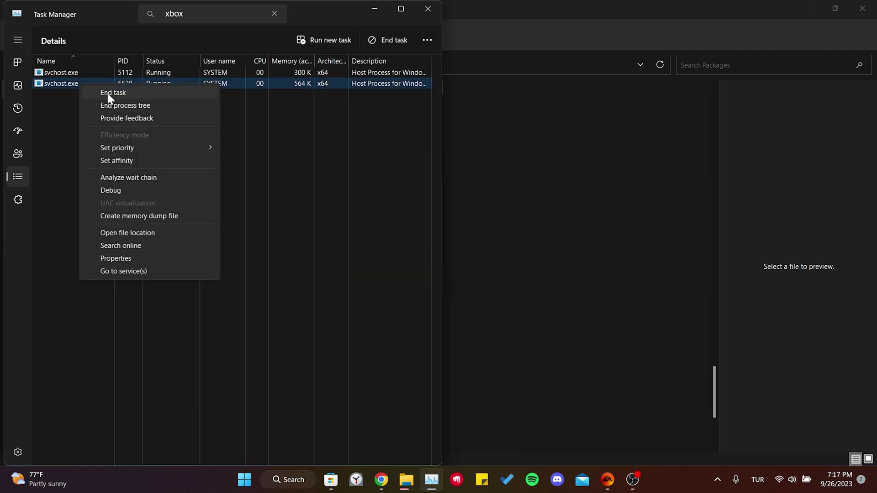
click(106, 93)
click(455, 257)
click(75, 72)
right_click(76, 75)
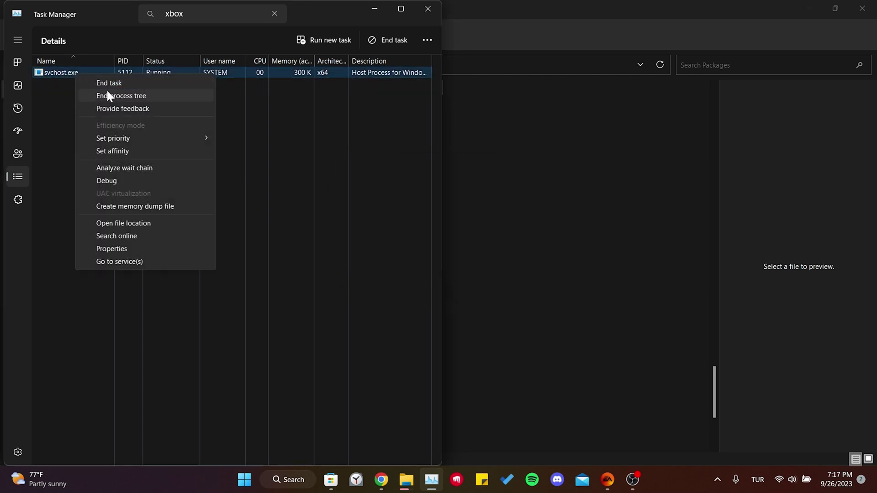
click(112, 83)
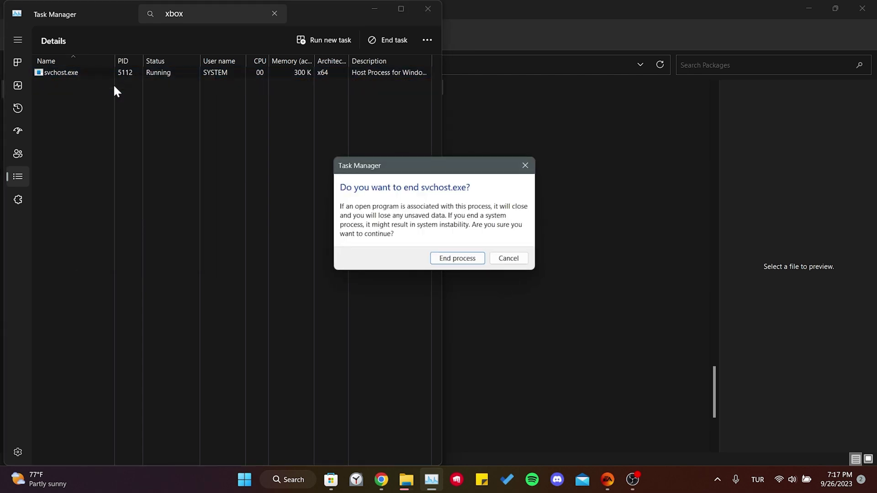
click(452, 257)
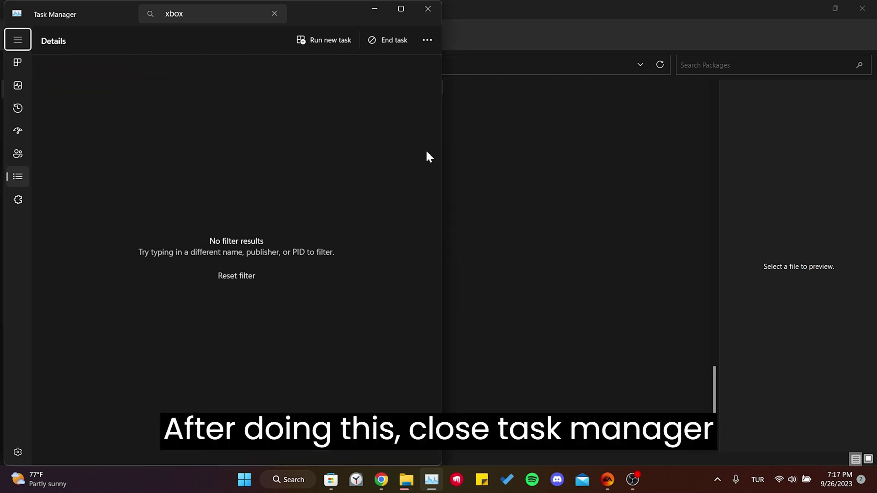
- Close Task Manager and retry deleting the XboxGamingOverlay folder with administrator permission
click(437, 11)
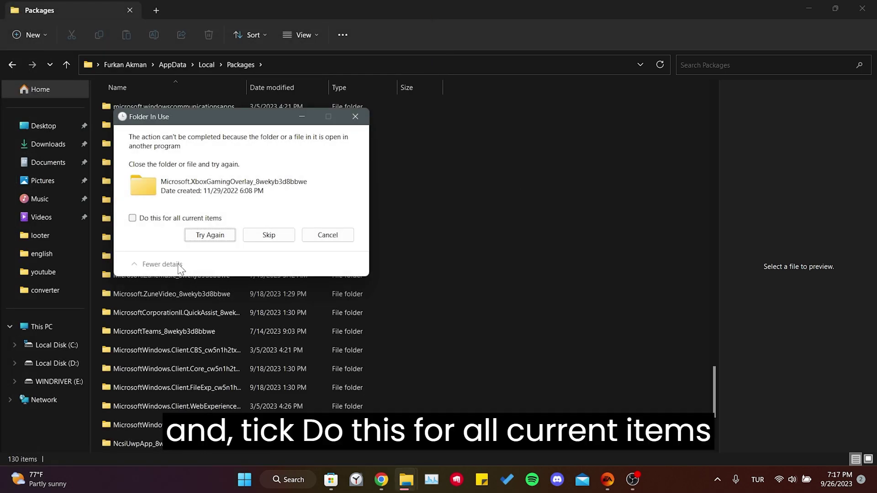
click(179, 219)
click(210, 235)
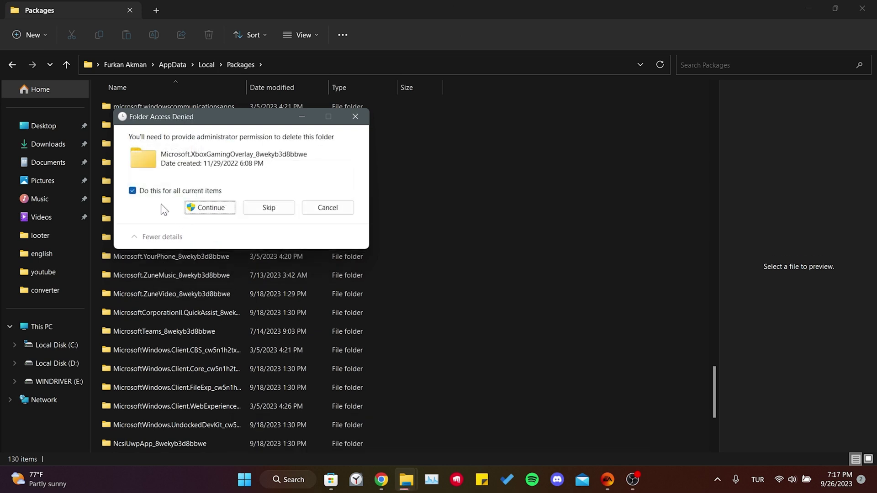
click(210, 208)
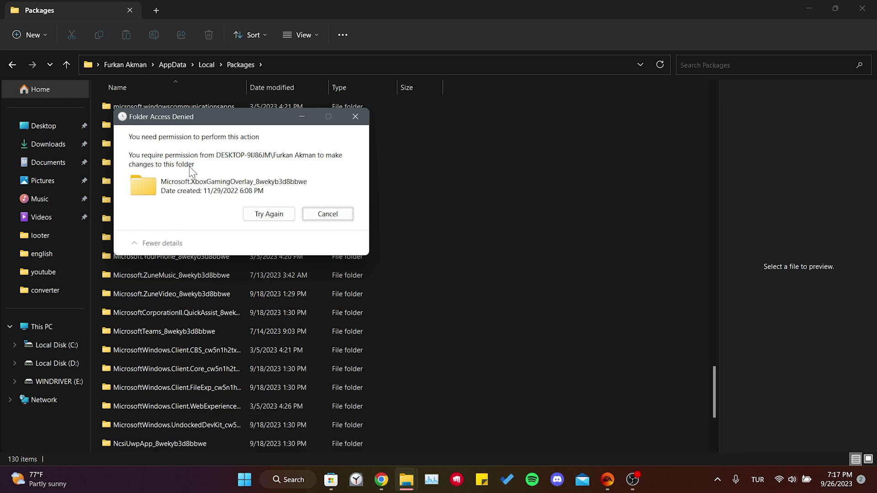
click(262, 216)
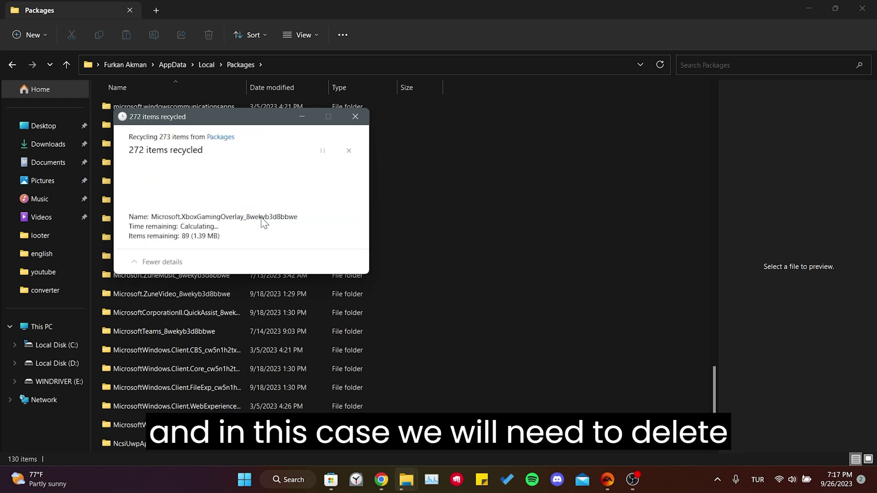
click(261, 217)
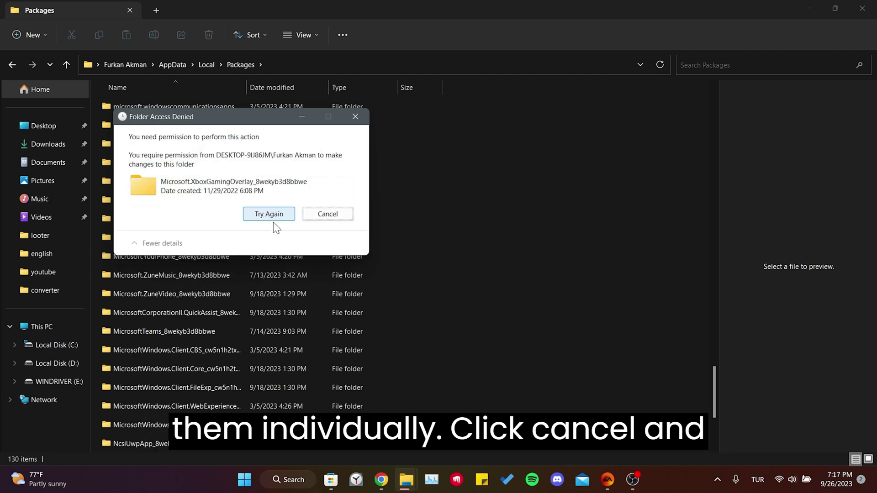
- Cancel the blocked deletion and delete the eight subfolders inside XboxGamingOverlay
click(334, 217)
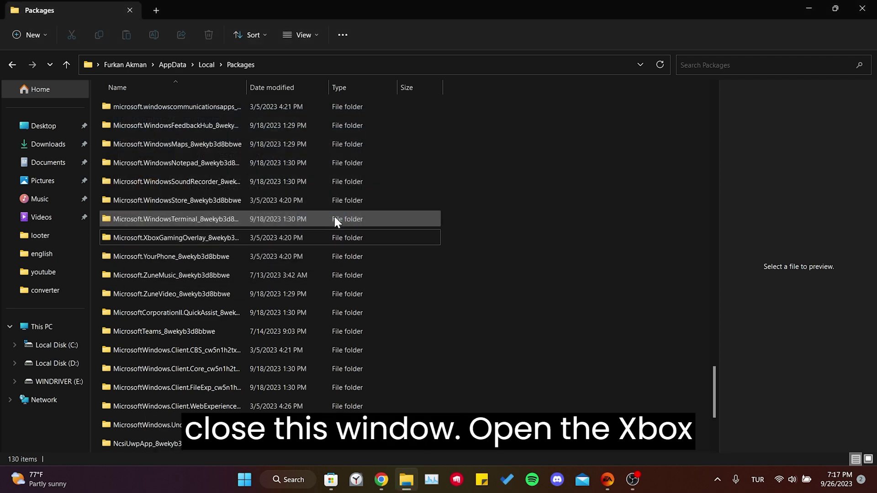
click(227, 240)
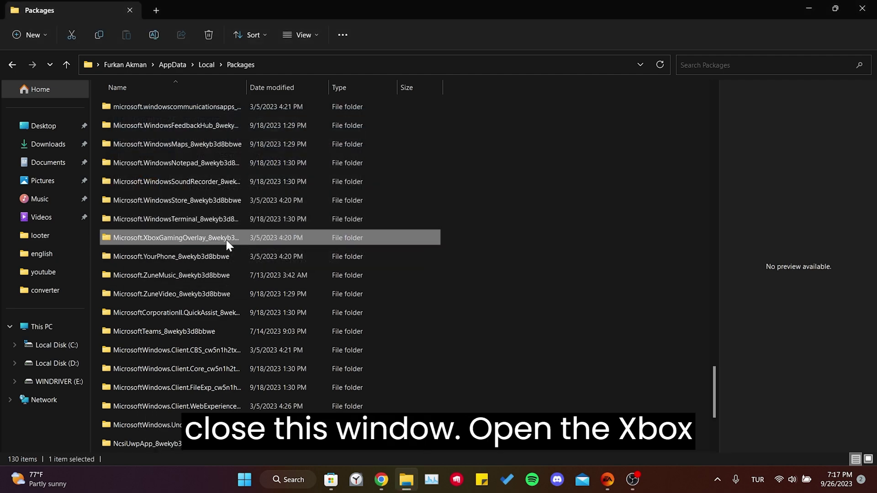
double_click(177, 237)
key(ctrl+a)
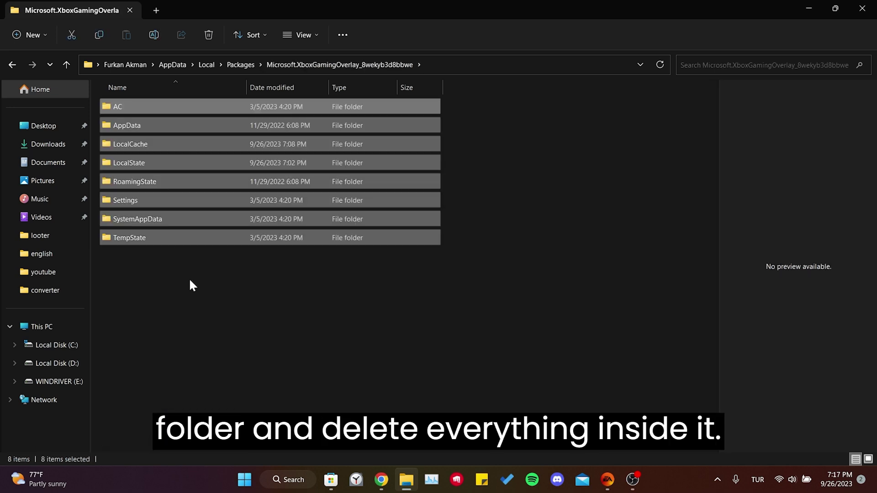
key(Delete)
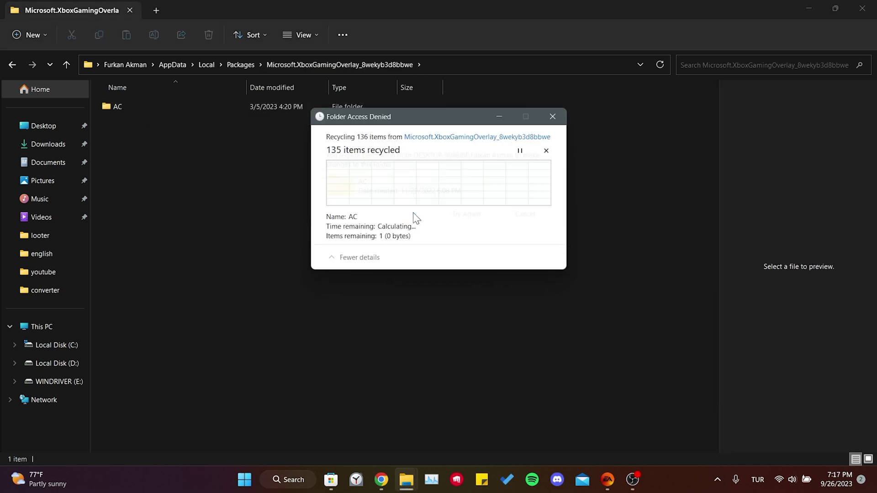
click(525, 214)
- Delete the five folders inside the AC folder
double_click(201, 107)
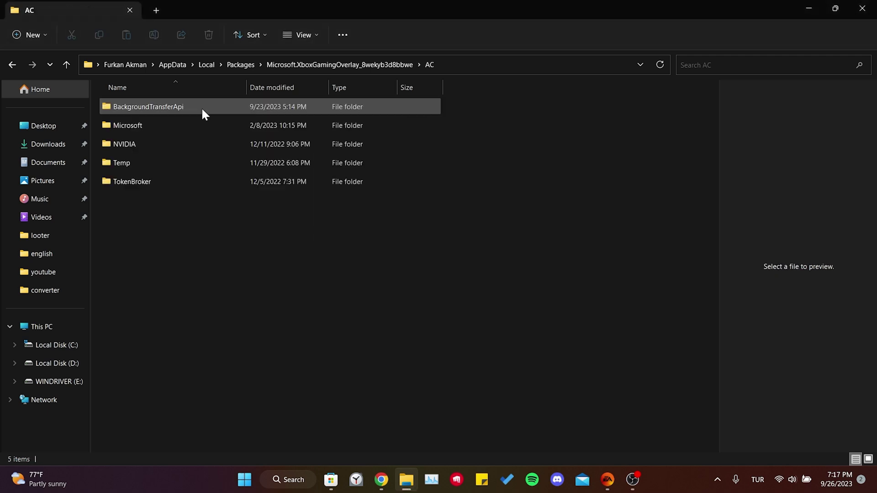
key(ctrl+a)
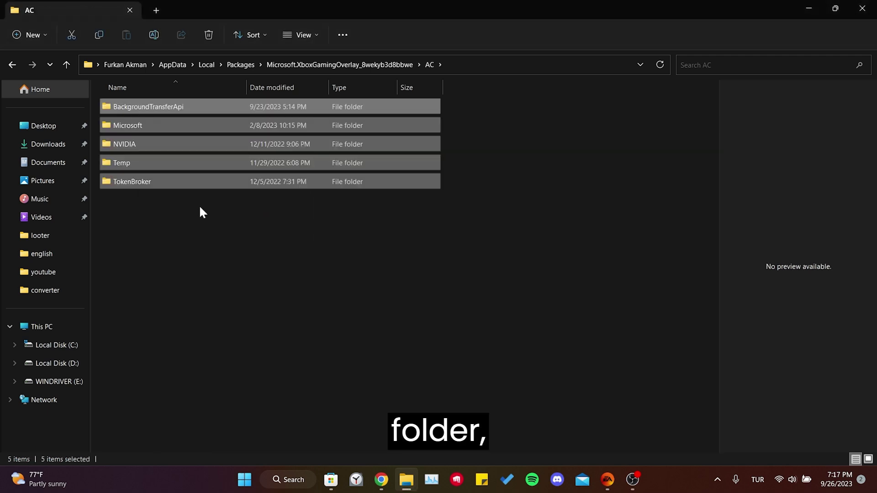
key(Delete)
click(395, 209)
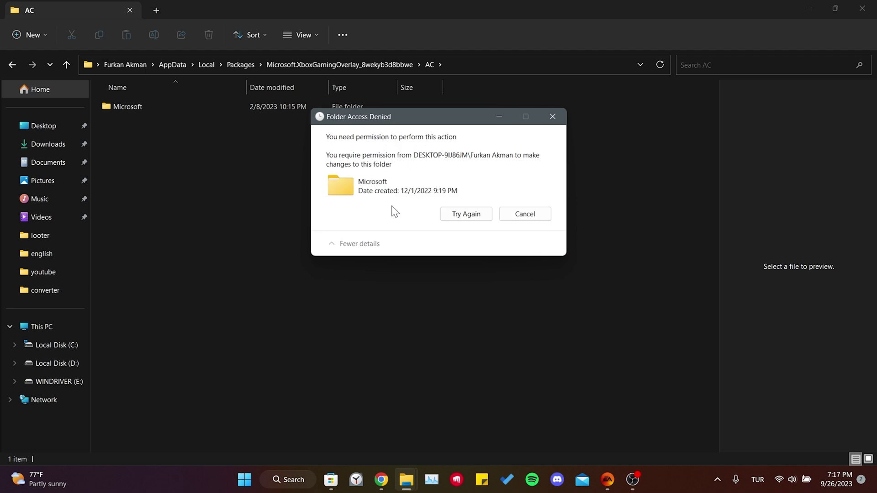
click(521, 215)
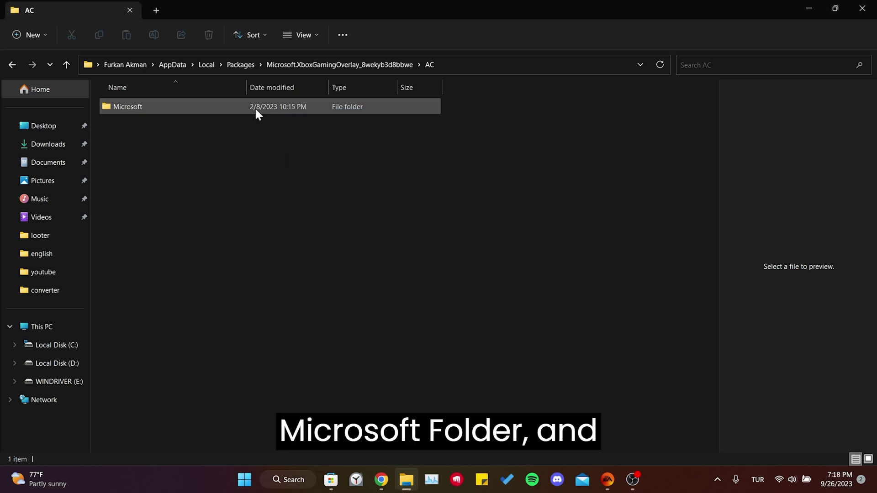
- Delete the three Microsoft subfolders and CryptnetUrlCache's Content and MetaData folders
double_click(254, 107)
key(ctrl+a)
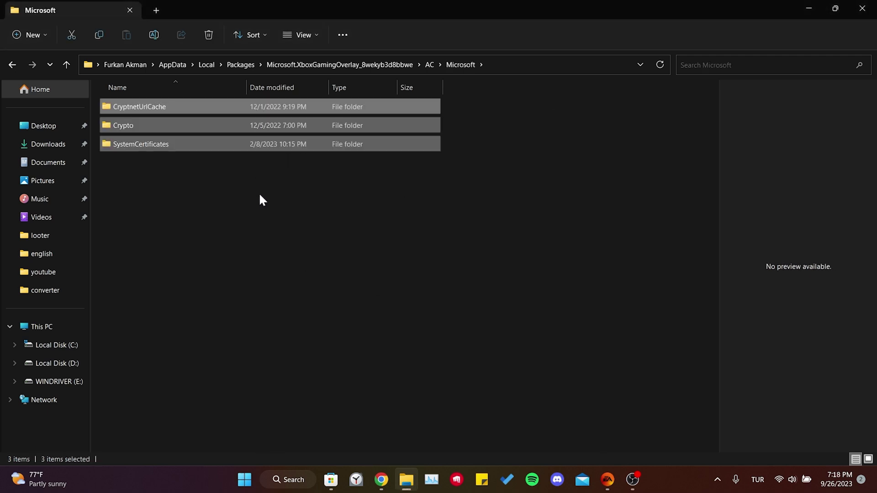
key(Delete)
click(414, 207)
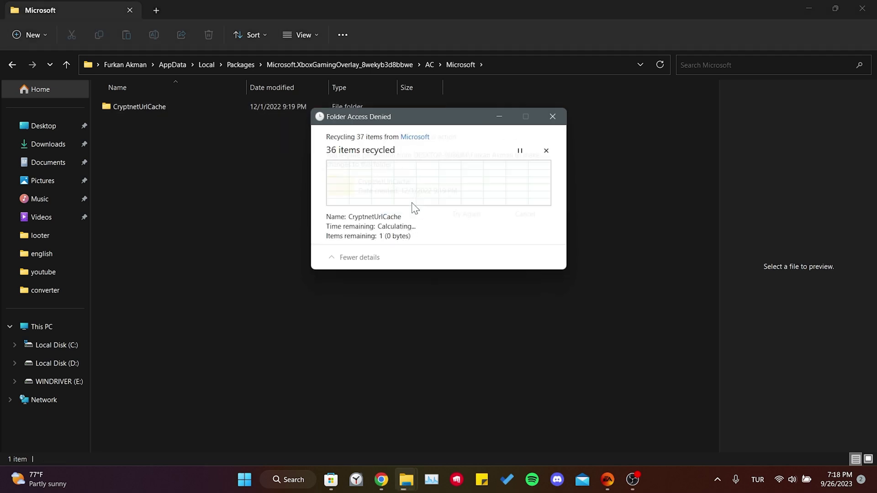
key(Escape)
double_click(157, 107)
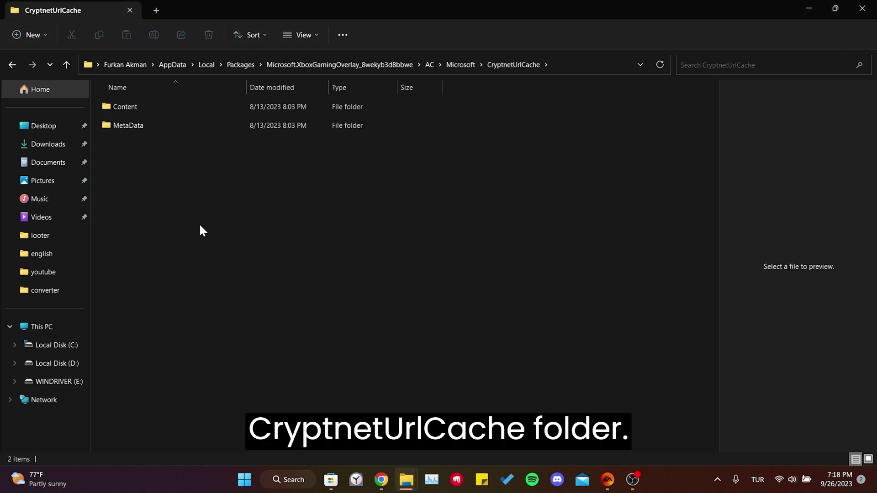
key(ctrl+a)
key(Delete)
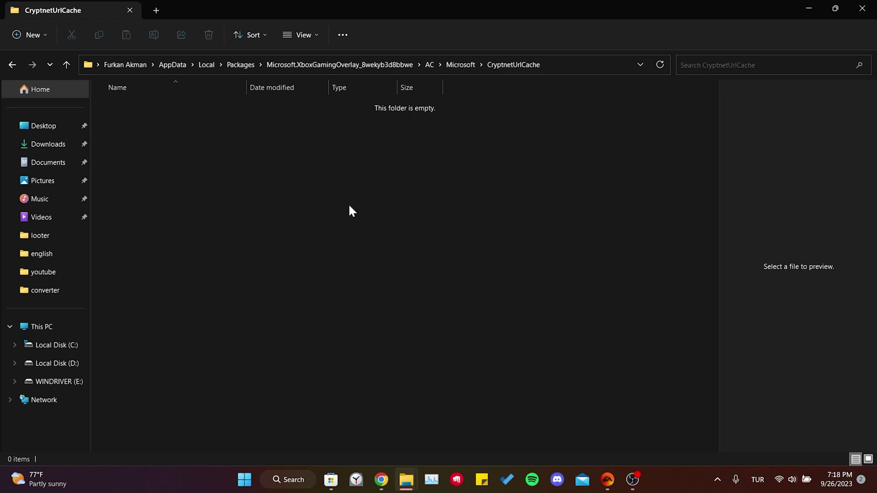
- Back in Packages, delete the emptied XboxGamingOverlay folder and show the desktop
click(14, 65)
click(14, 65)
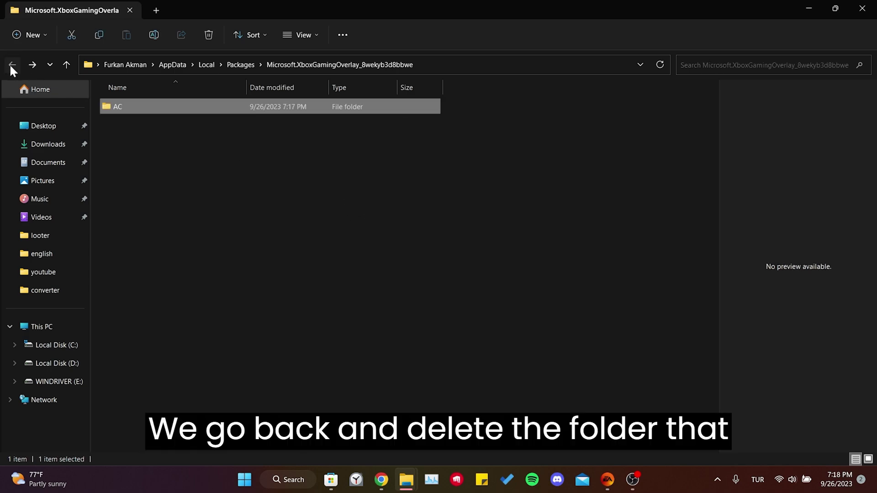
click(13, 64)
scroll(216, 330, down, 2)
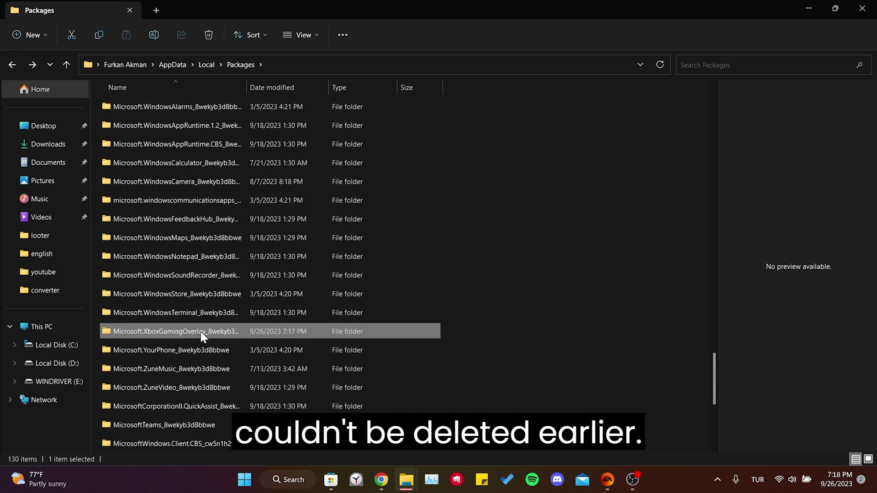
key(Delete)
key(super+d)
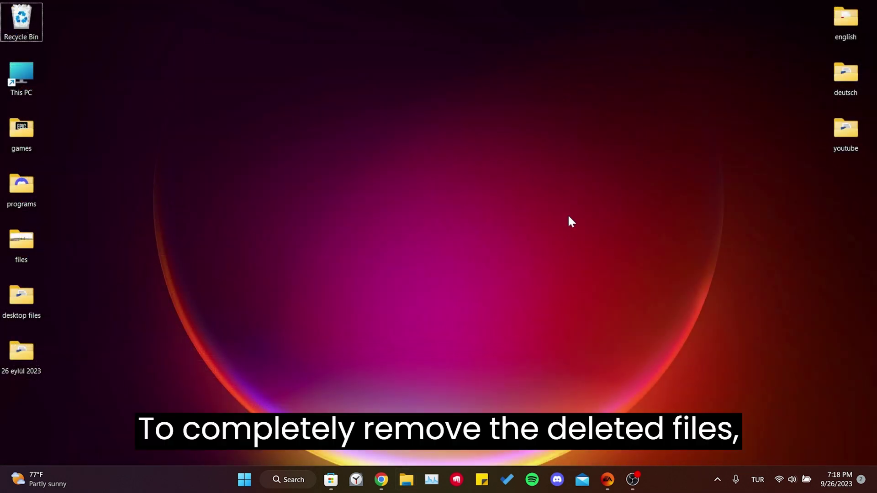
- Empty the Recycle Bin, then launch the Xbox app from Windows search
right_click(34, 10)
click(58, 61)
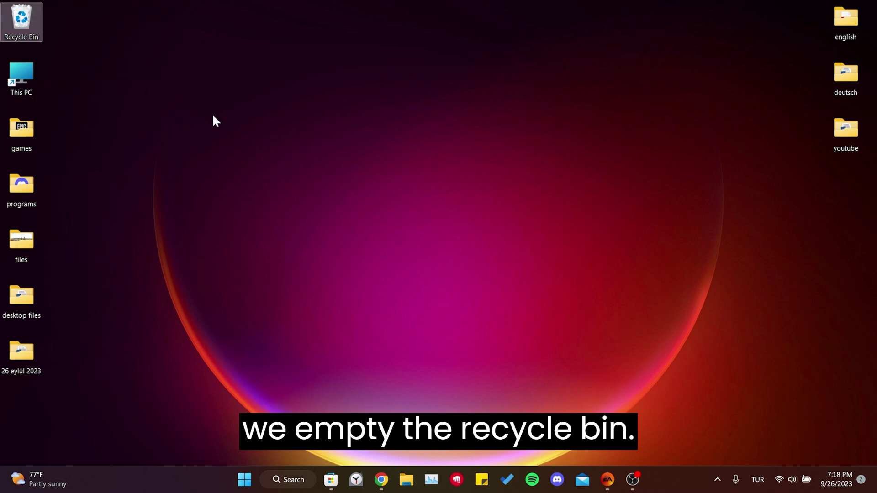
click(480, 252)
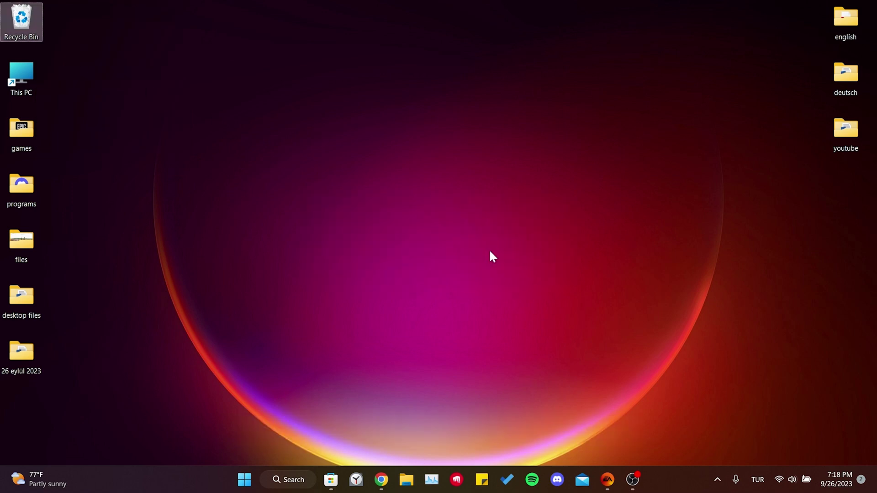
click(291, 477)
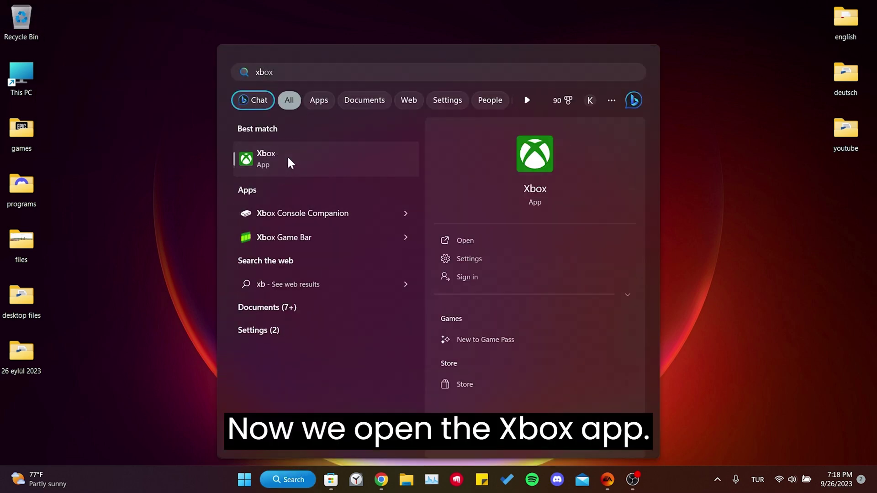
click(288, 162)
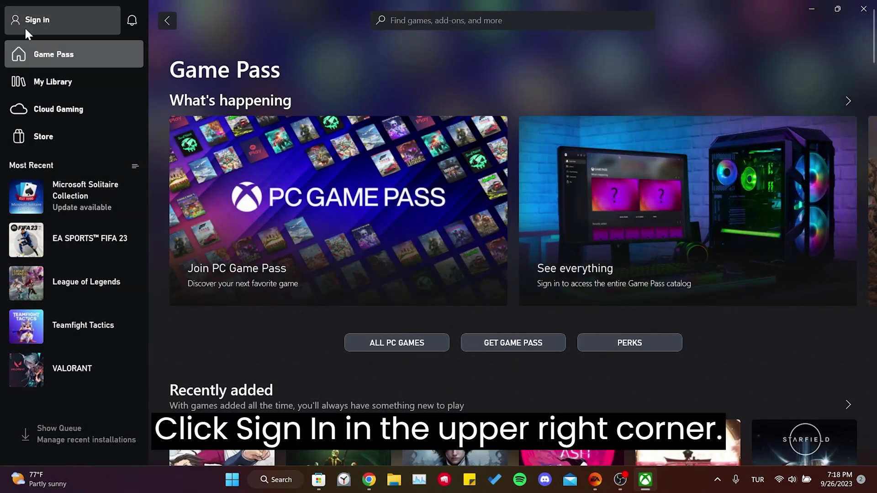
- Start signing in and install the missing Xbox Identity Provider component
click(59, 13)
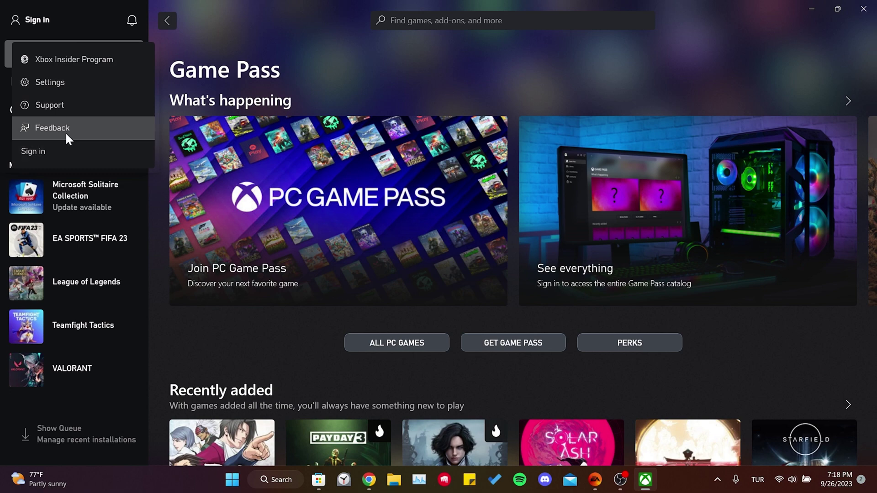
click(71, 153)
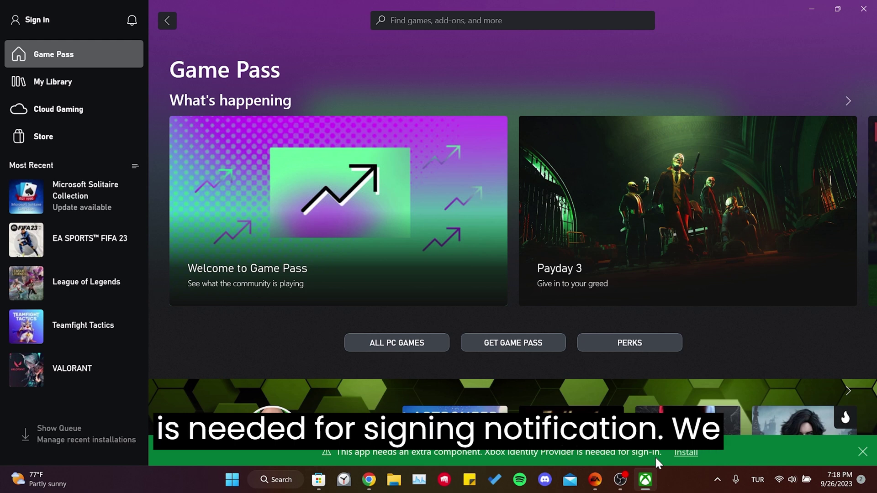
click(689, 453)
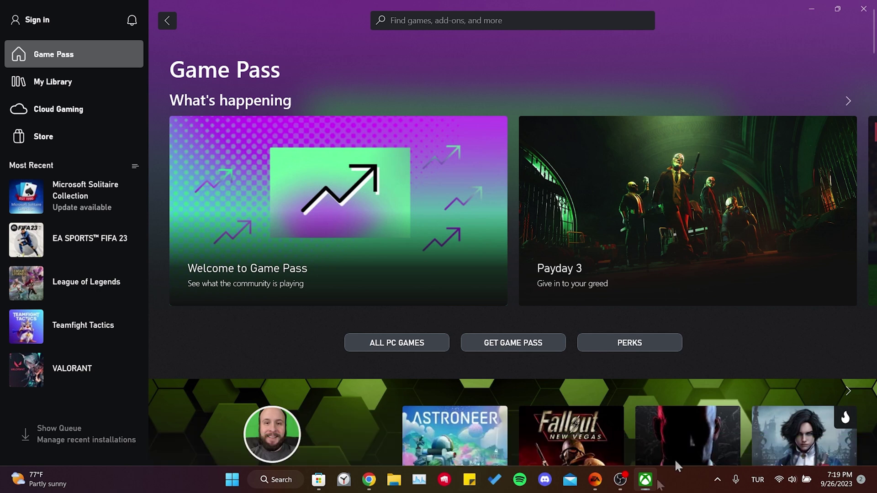
mouse_move(657, 482)
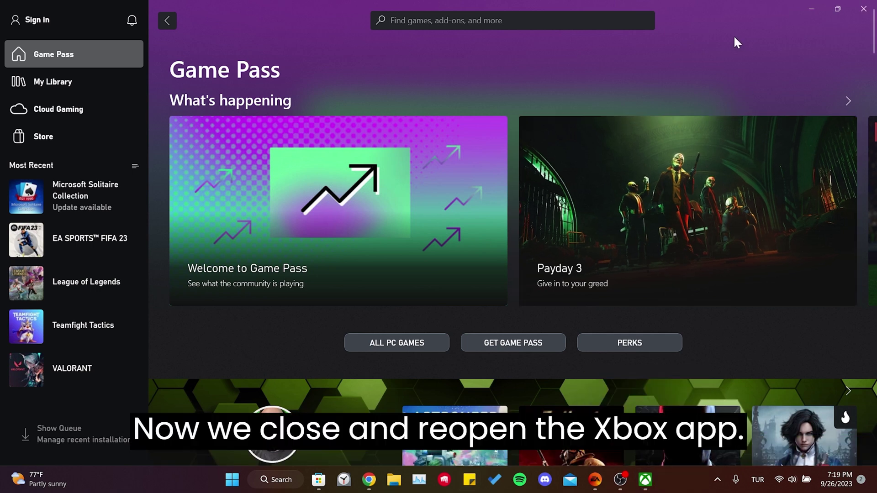
- Restart the Xbox app from the system tray and check the signed-in account menu
click(864, 9)
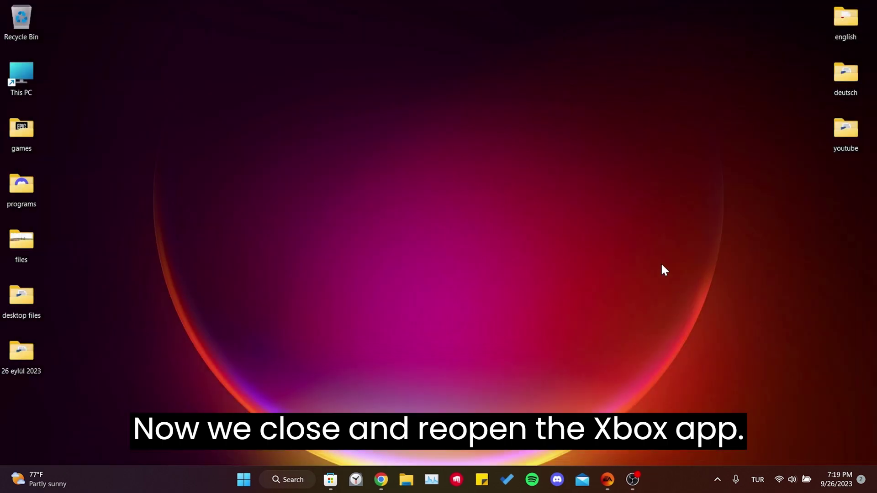
click(717, 480)
click(695, 397)
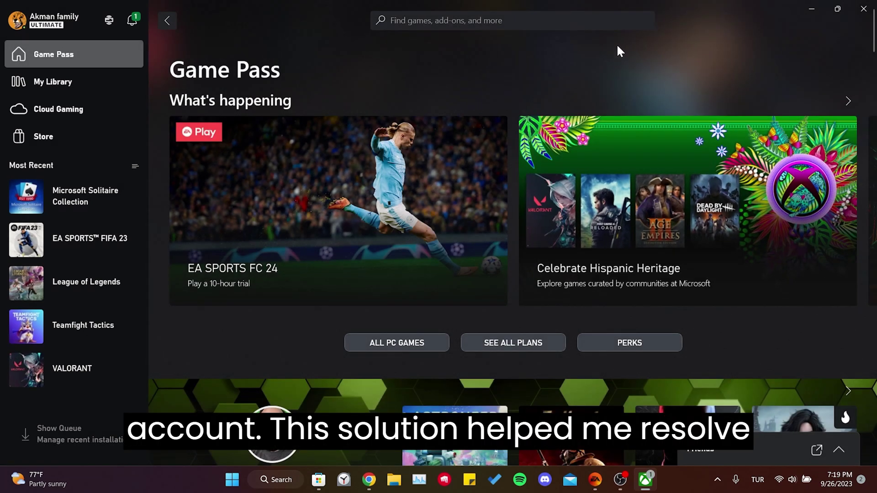
click(54, 18)
click(304, 58)
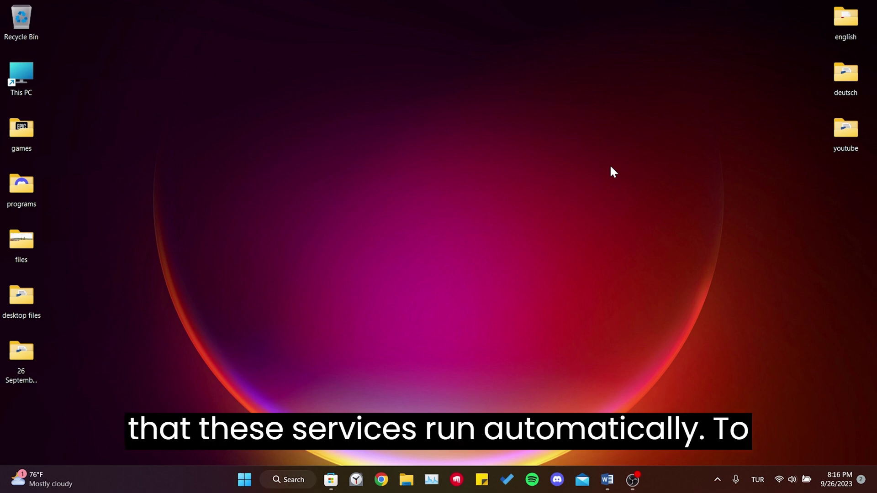
- Launch Services from search, maximize it, and select the Xbox Accessory Management Service
click(293, 480)
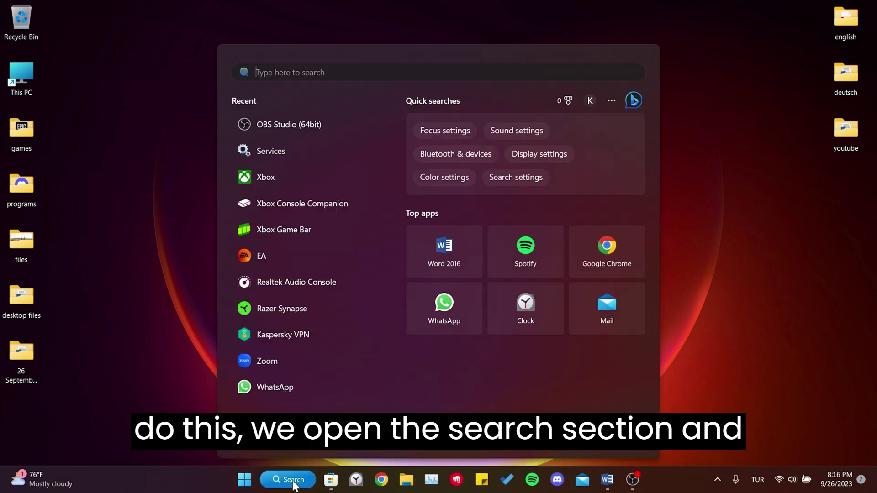
text(services)
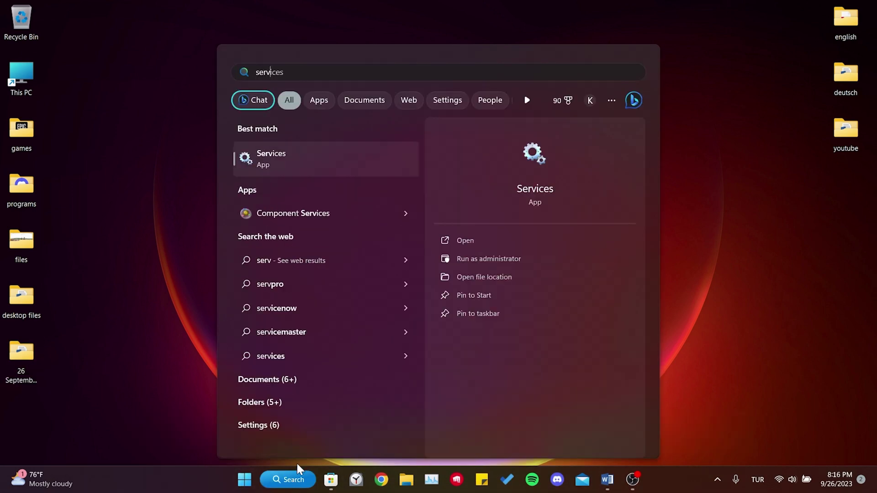
click(296, 153)
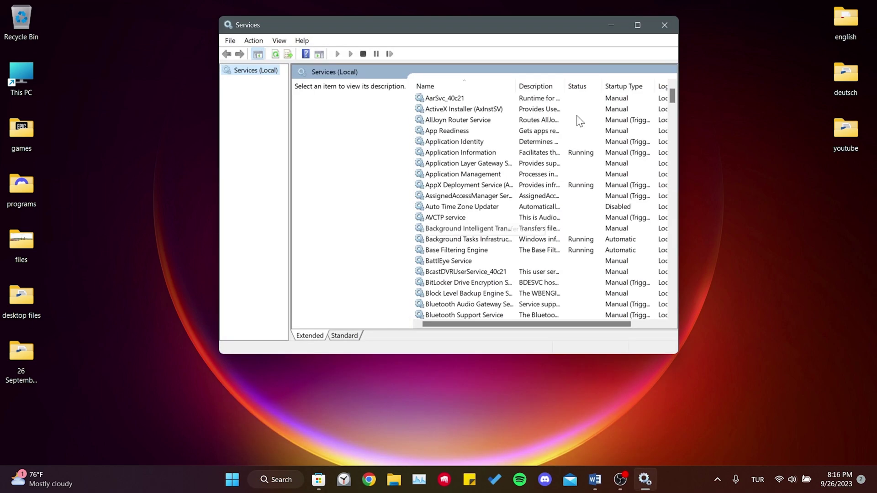
click(630, 23)
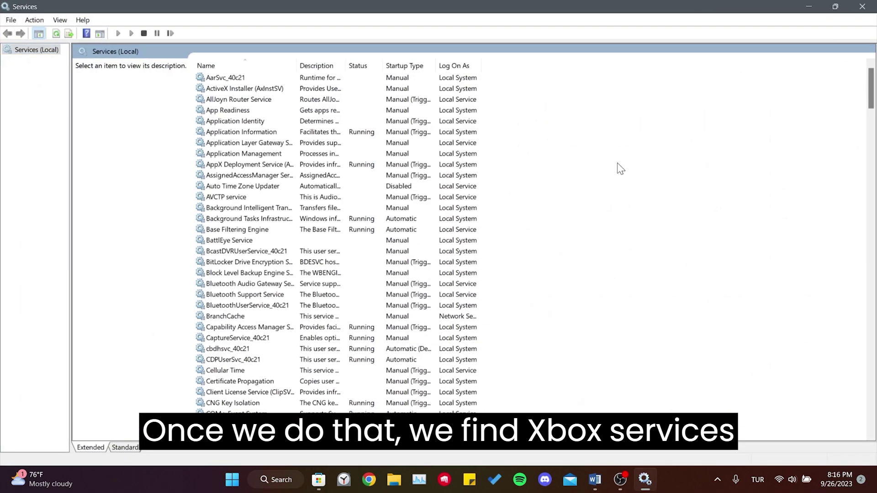
key(x)
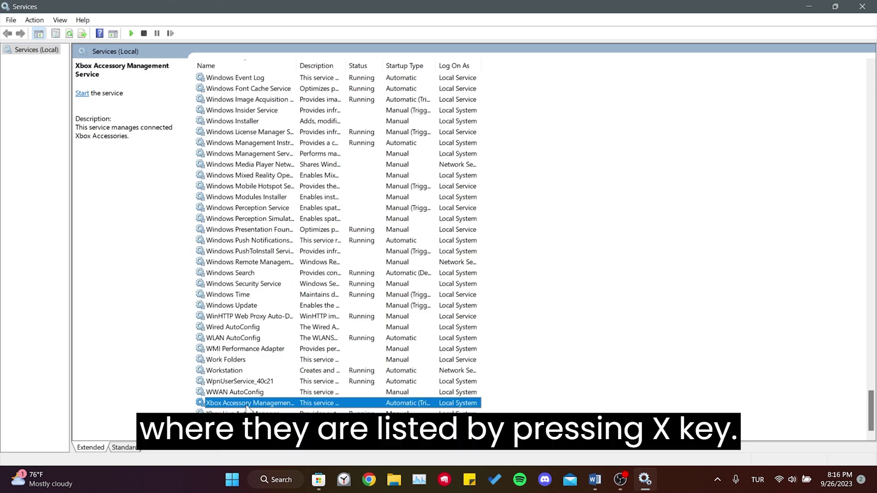
key(x)
key(x)
key(x)
key(x)
key(x)
key(x)
key(x)
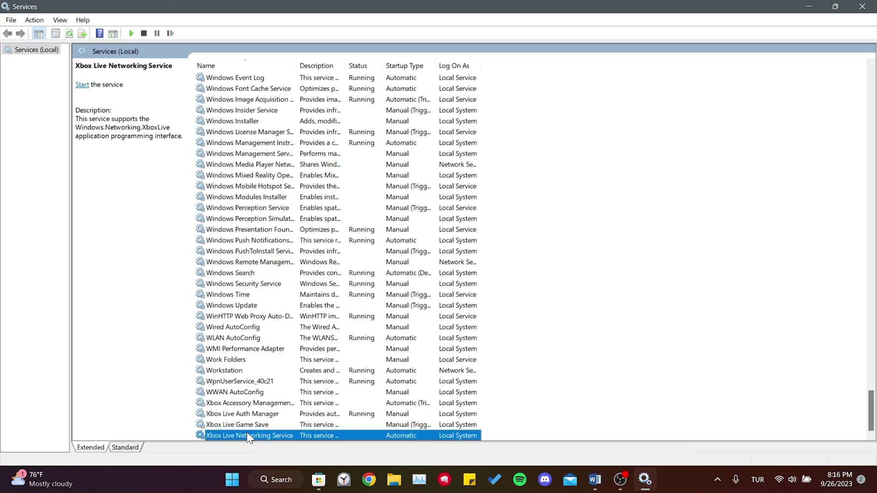
click(250, 403)
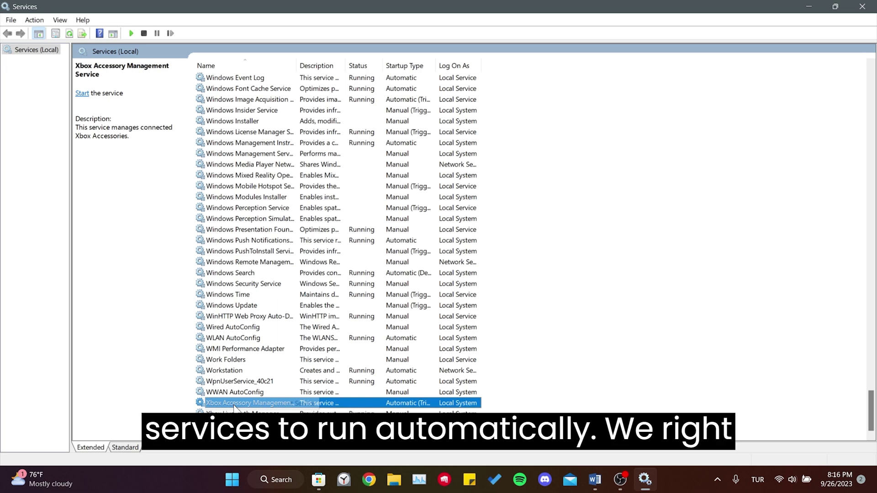
- Set Xbox Accessory Management Service to Automatic startup and start it
right_click(236, 406)
click(271, 379)
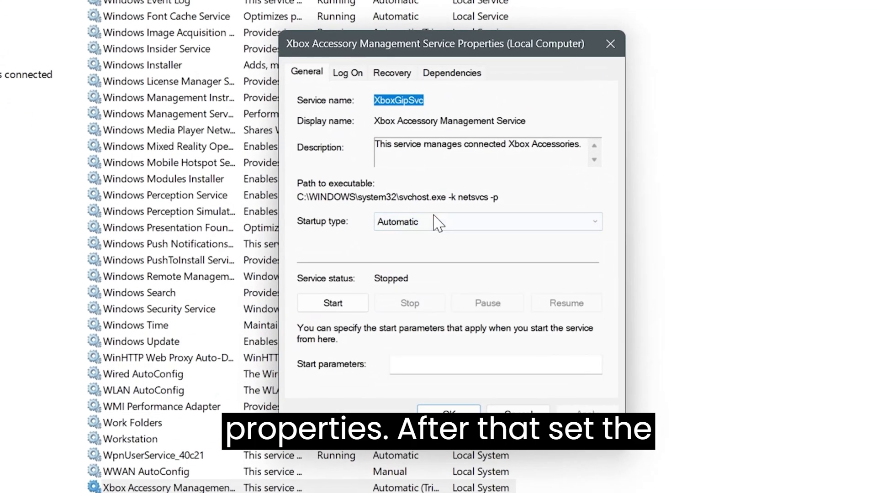
click(427, 225)
click(398, 248)
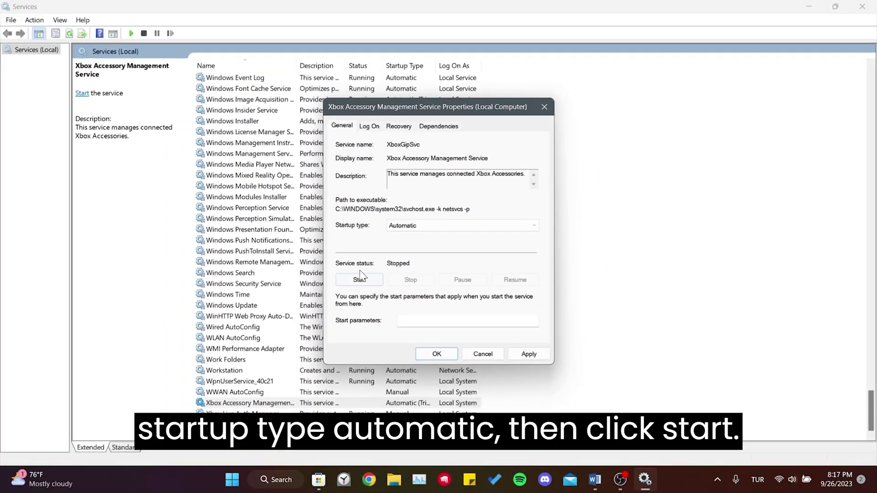
click(327, 306)
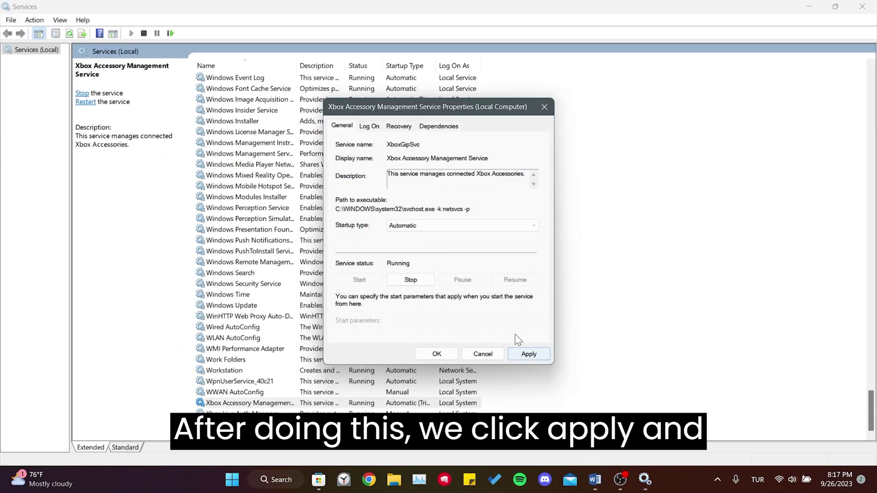
click(528, 355)
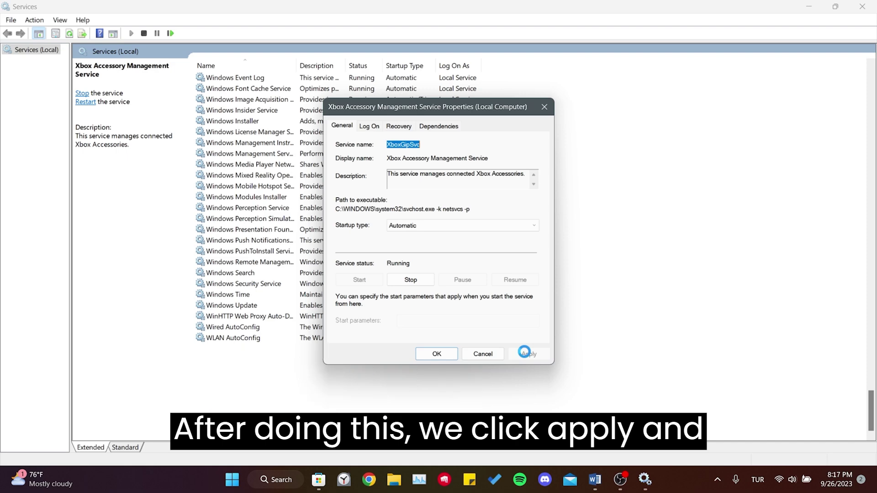
click(436, 354)
- Set Xbox Live Auth Manager's startup type to Automatic
double_click(360, 414)
click(457, 225)
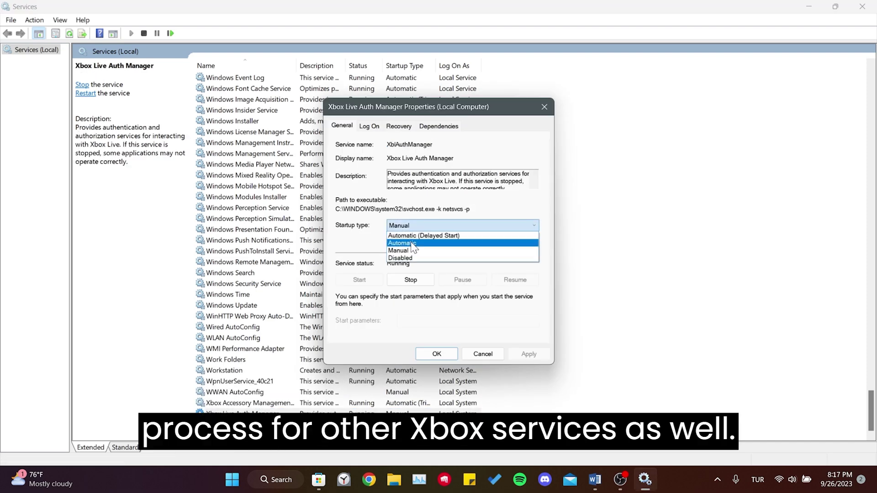
click(413, 244)
click(437, 354)
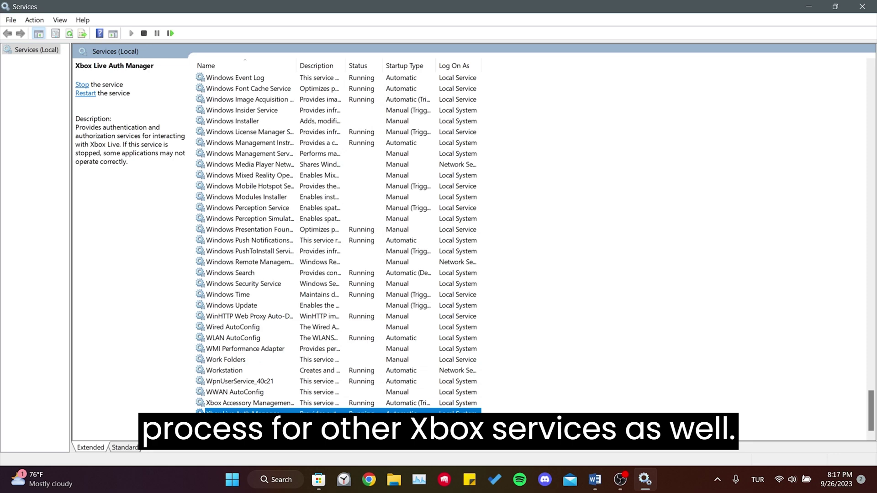
- Set Xbox Live Game Save to Automatic startup and start the service
right_click(364, 424)
click(401, 399)
click(413, 227)
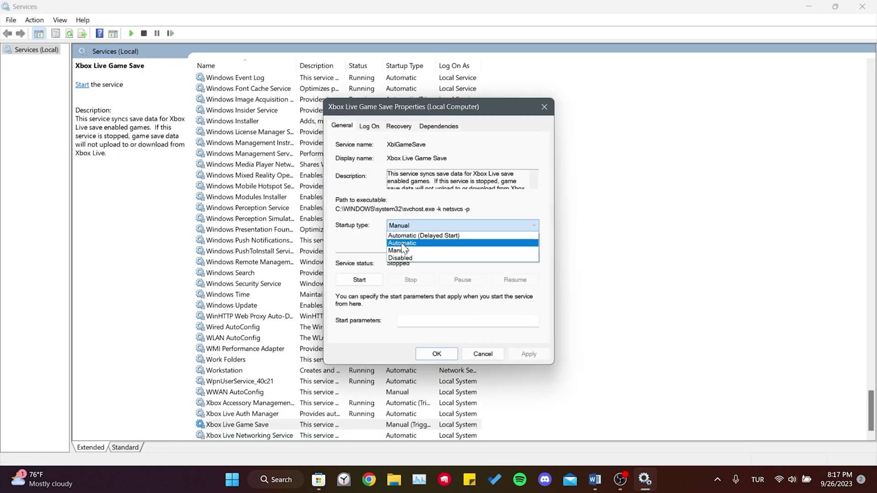
click(409, 244)
click(355, 281)
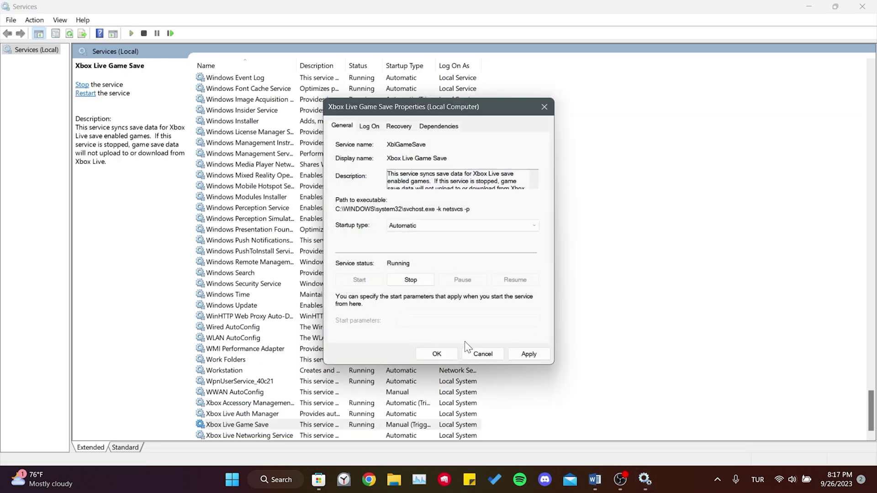
click(522, 355)
click(435, 355)
- Start the Xbox Live Networking Service, then close the Services window
right_click(338, 435)
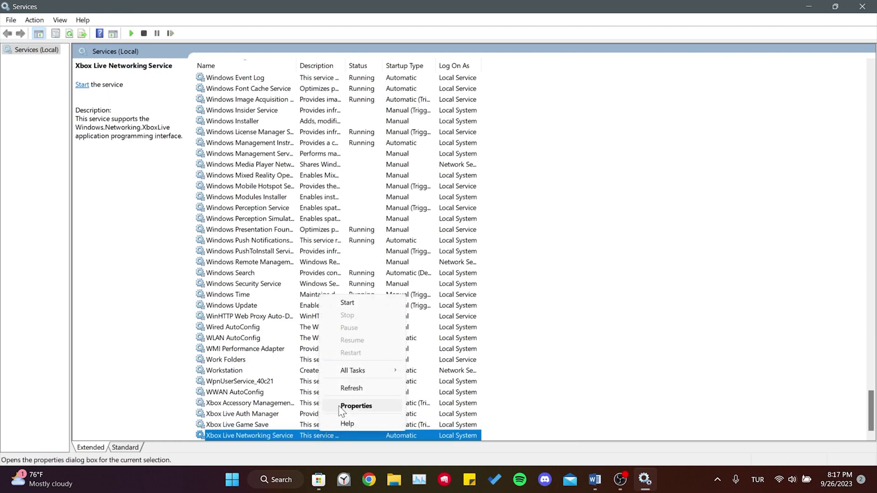
click(352, 458)
click(360, 279)
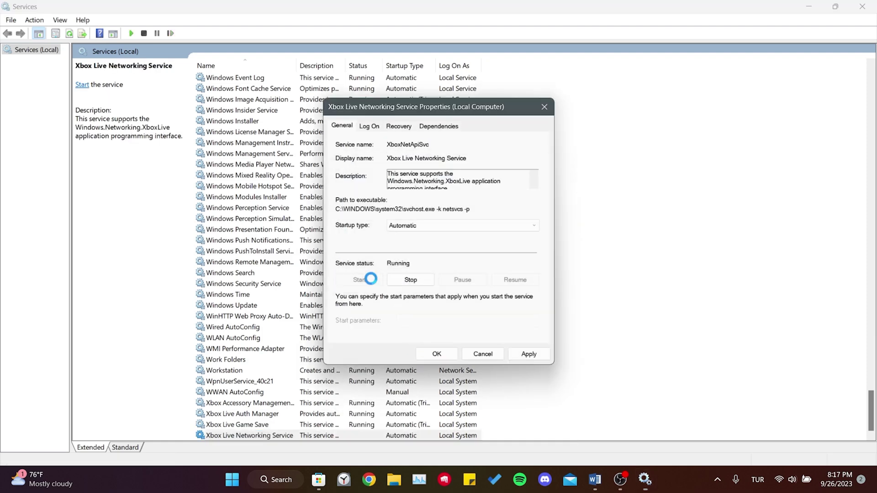
click(529, 354)
click(450, 354)
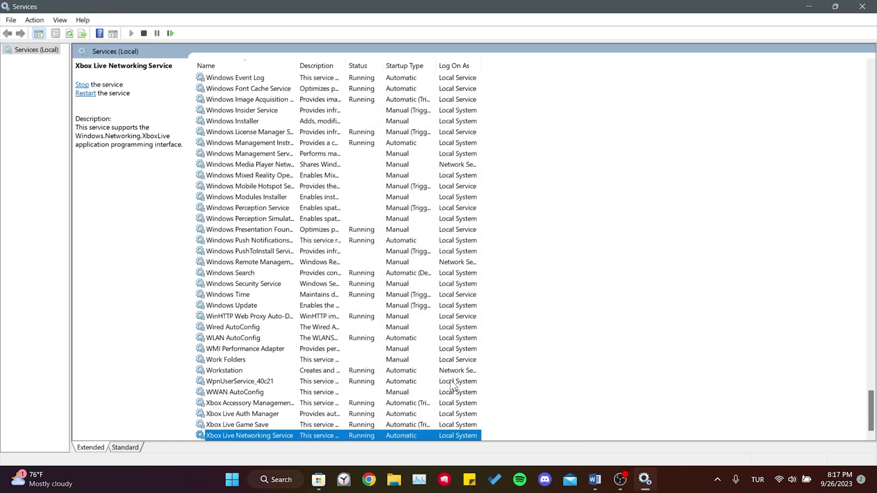
click(863, 6)
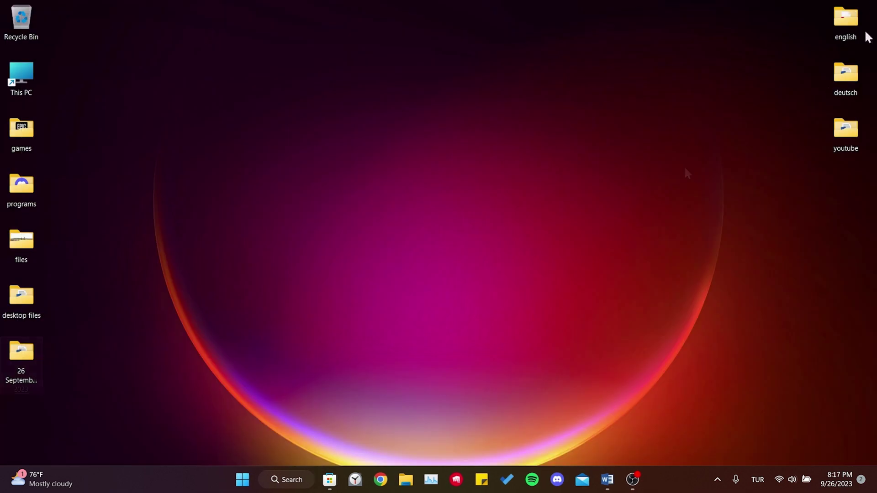
click(292, 470)
text(xbox)
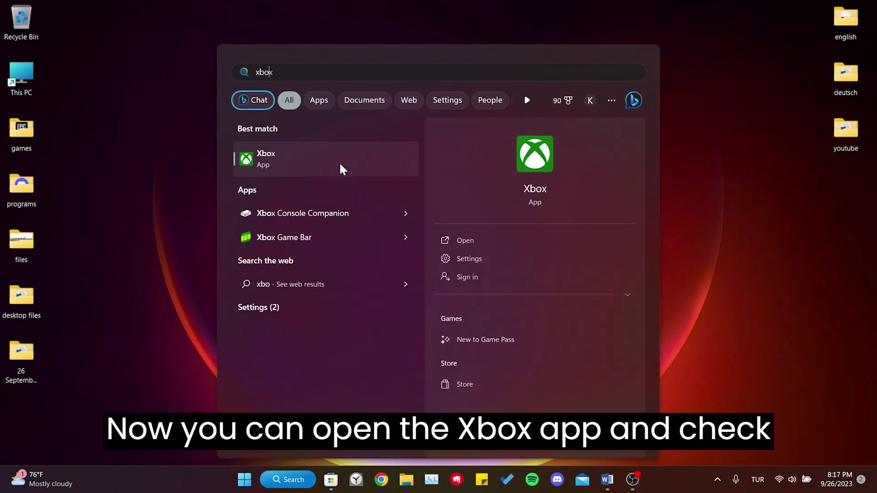
click(342, 167)
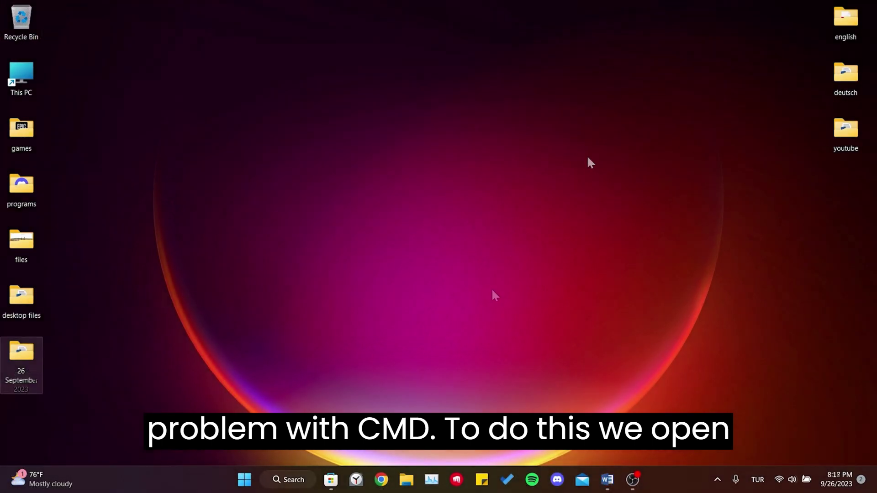
- Launch Developer Command Prompt as administrator from a 'cmd' search
click(288, 480)
text(cmd)
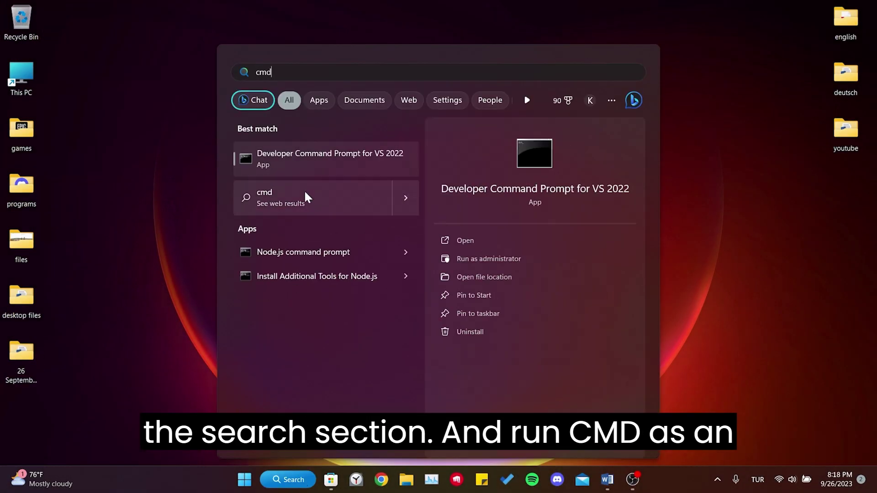
right_click(325, 152)
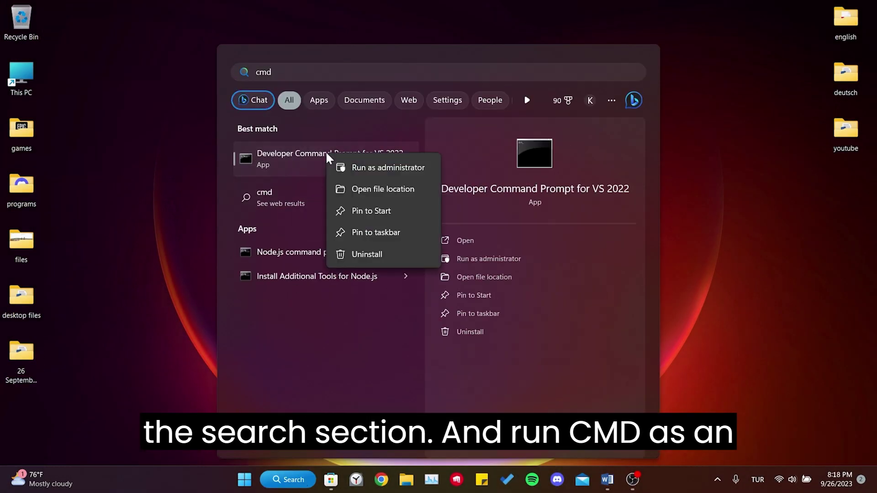
click(390, 168)
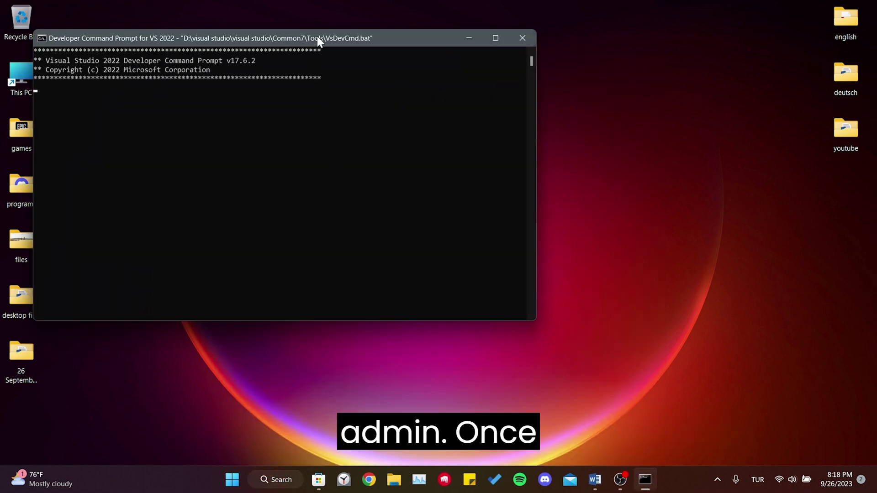
drag(318, 38, 474, 73)
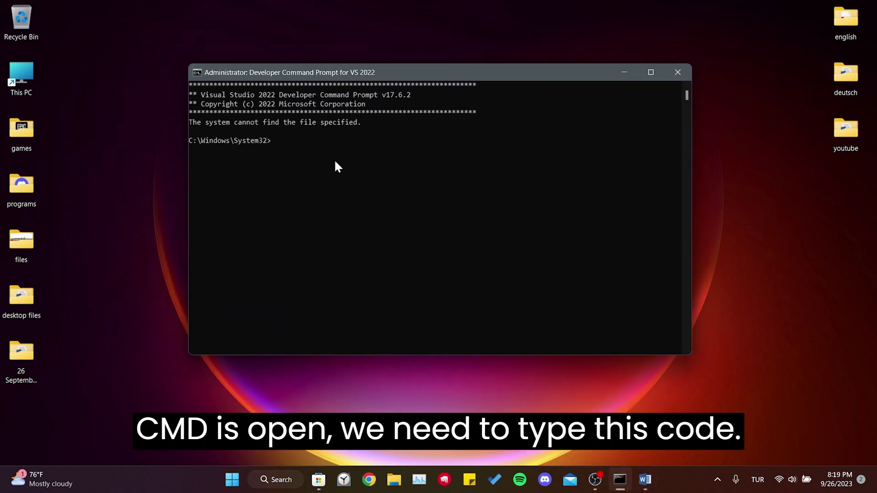
- Run 'sc config XblAuthManager start= demand' and close the prompt
text(sc config XblAuthManager start= demand)
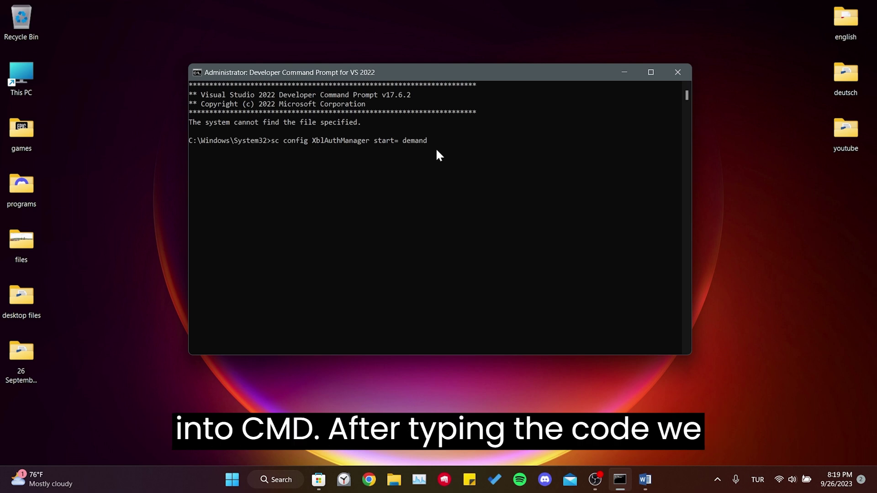
key(Return)
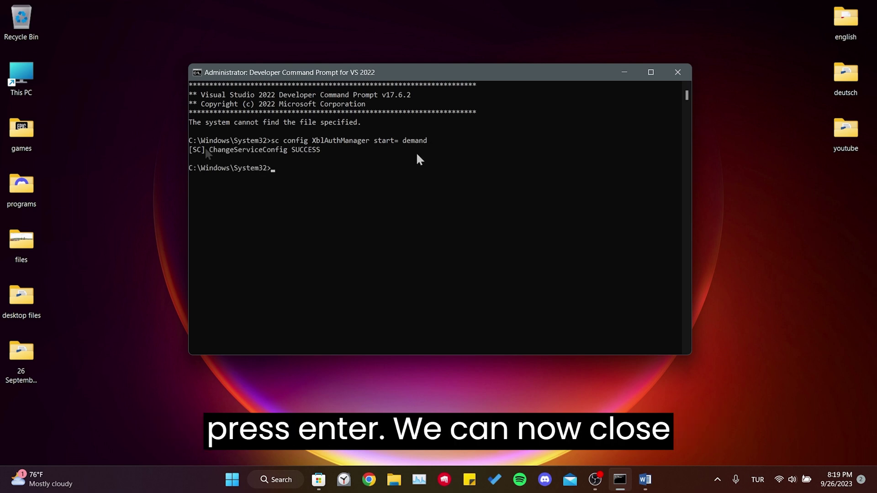
click(678, 72)
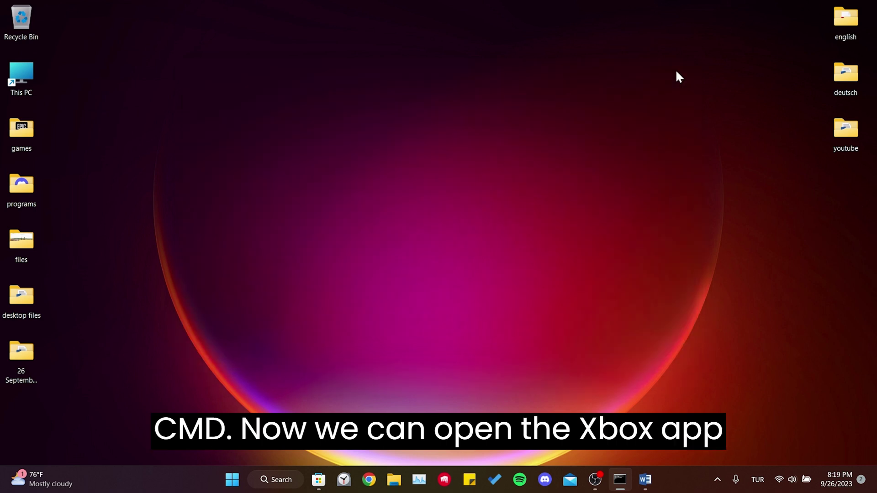